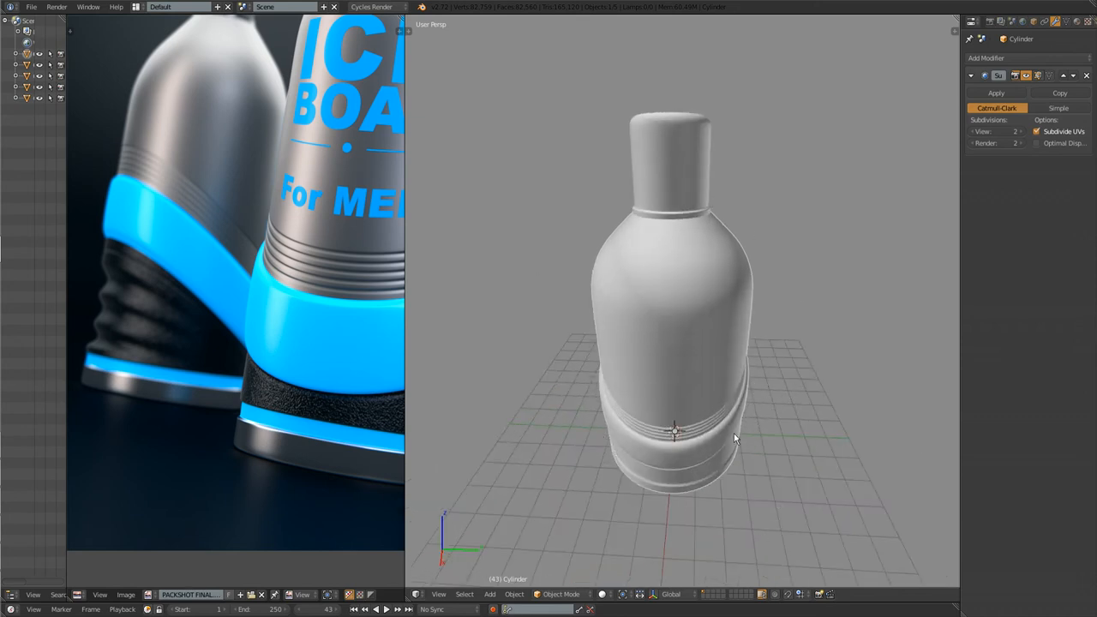
Look at the saved scene files in the FORMATION folder through the Save As file browser
middle_drag(765, 454, 746, 407)
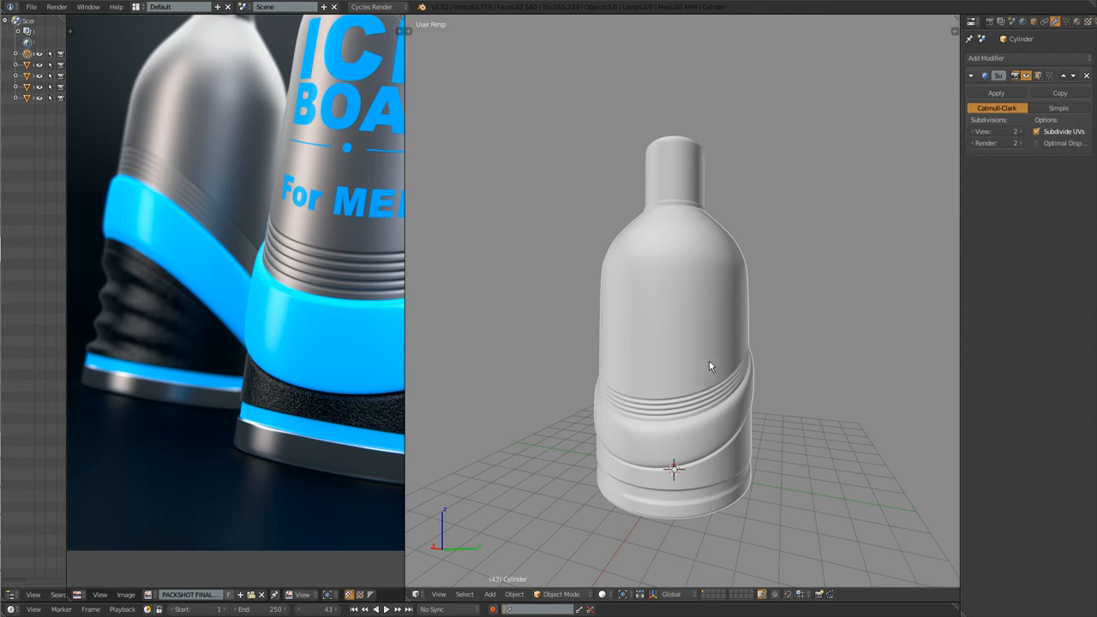
key(ctrl+shift+s)
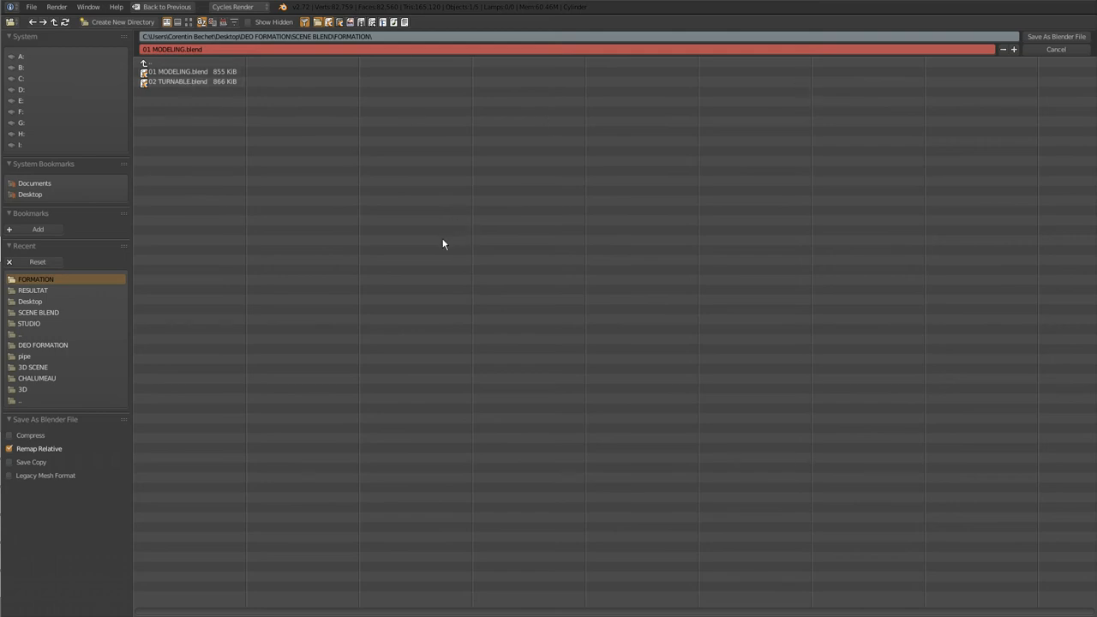
click(30, 6)
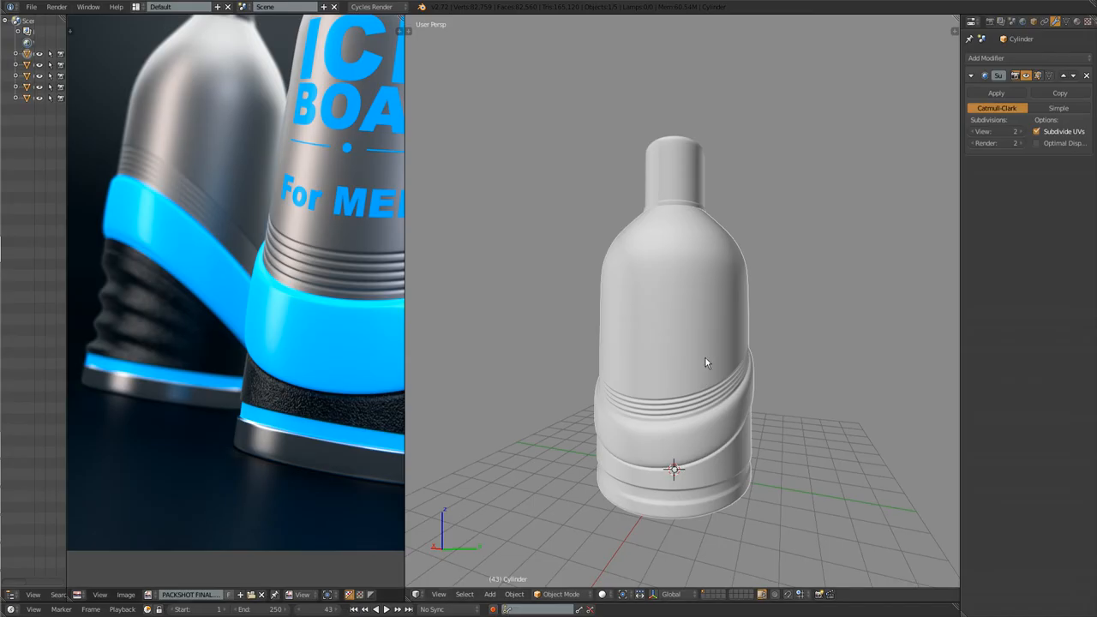
Examine the finished bottle model from several angles and distances
mouse_move(702, 265)
middle_down()
mouse_move(705, 228)
mouse_move(698, 263)
middle_up()
middle_drag(772, 382, 732, 360)
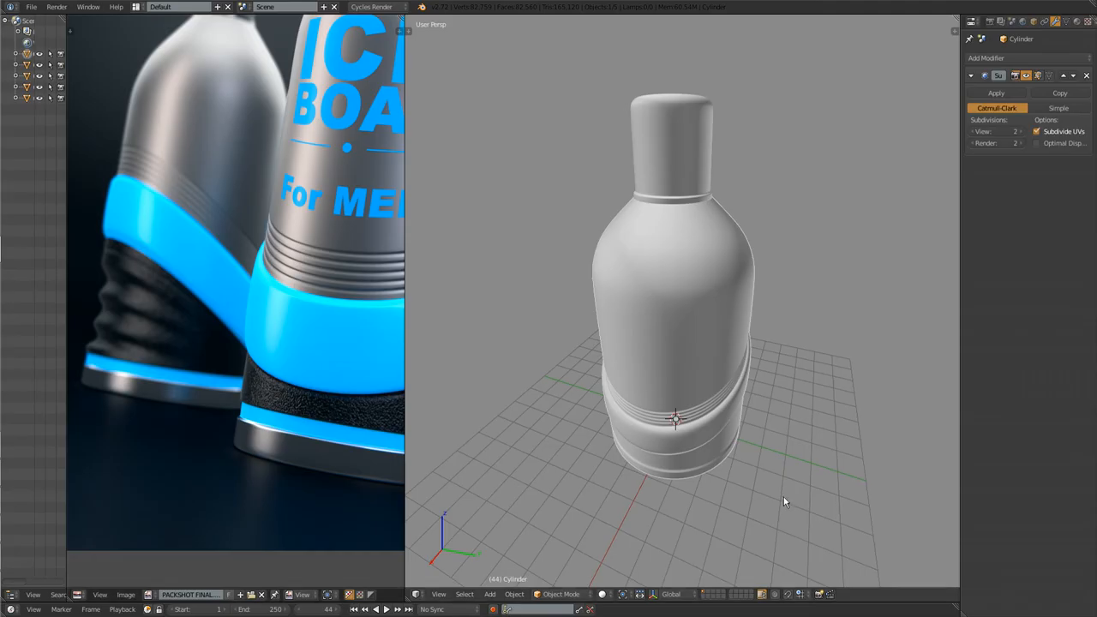
middle_drag(784, 503, 682, 394)
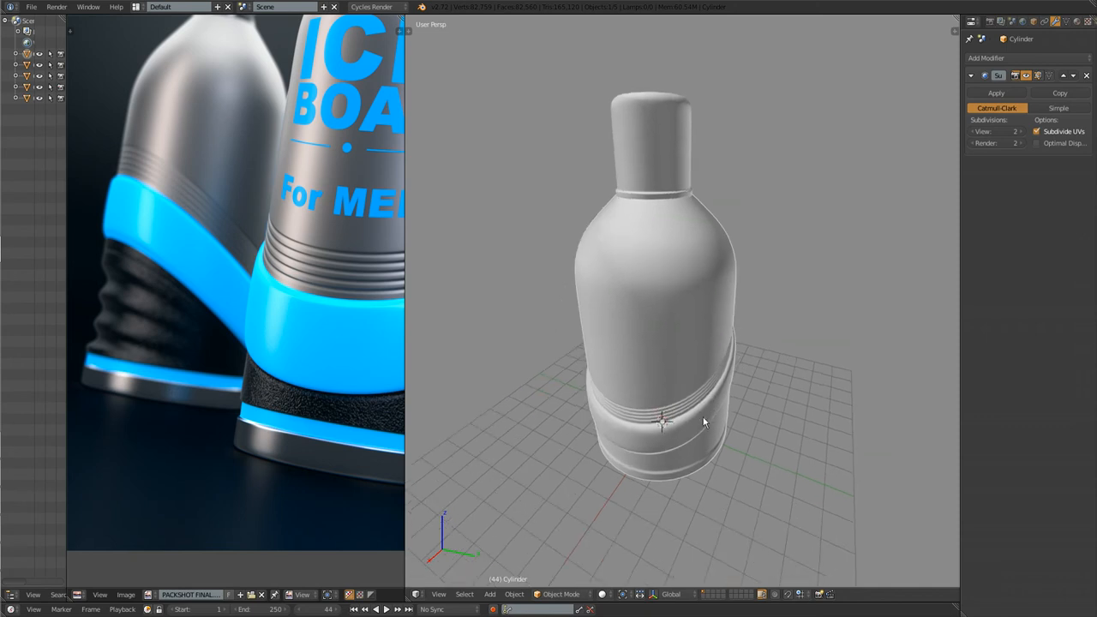
middle_drag(617, 341, 668, 390)
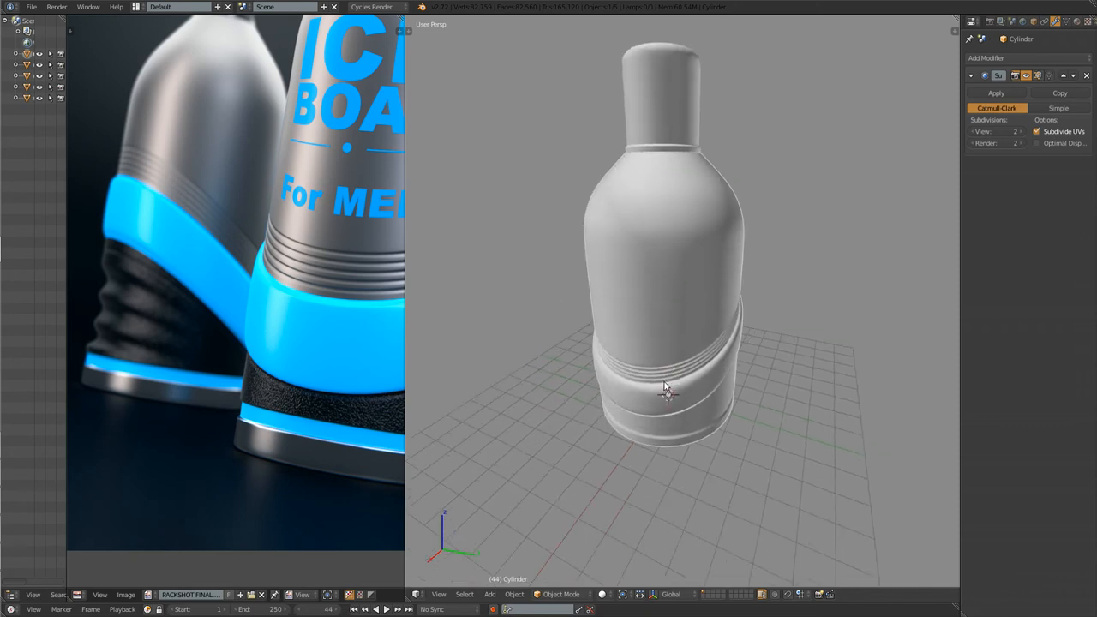
scroll(668, 390, down, 5)
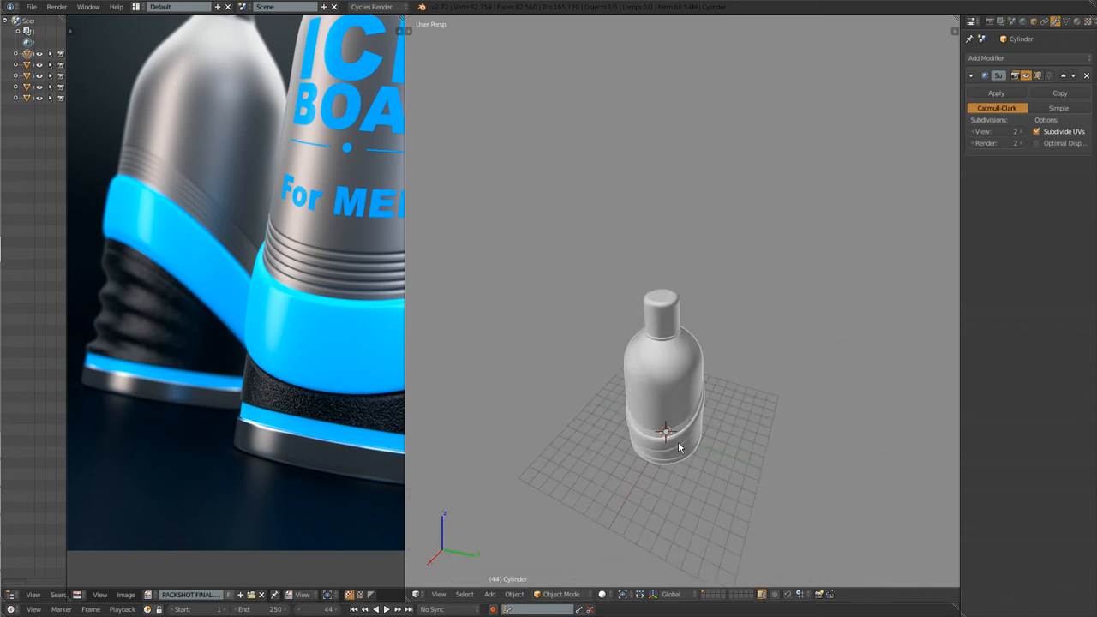
middle_drag(683, 444, 674, 452)
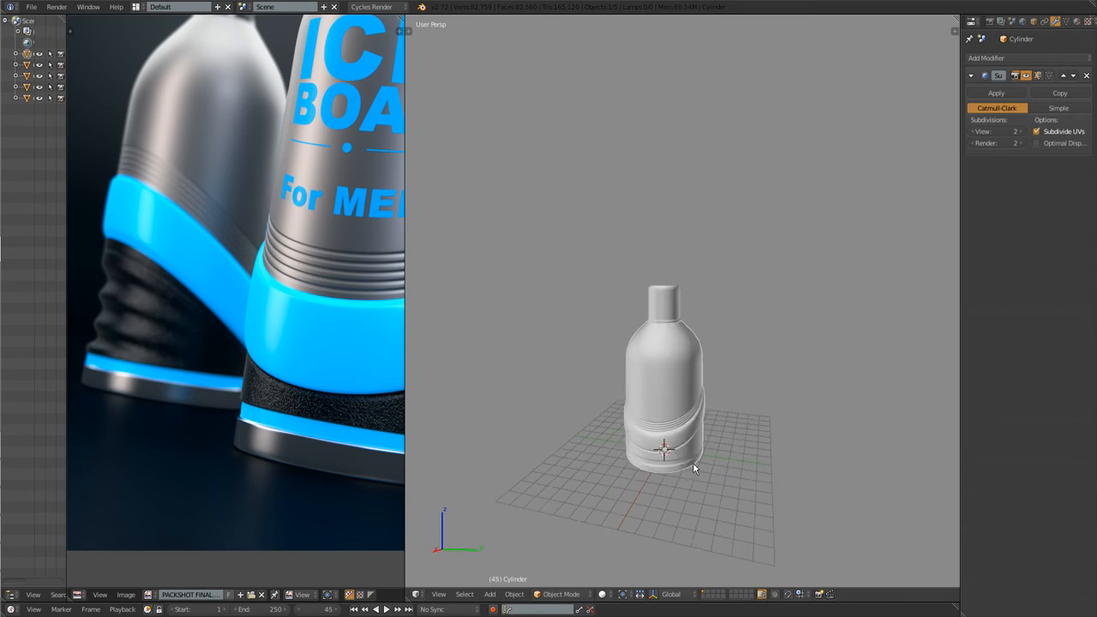
key(KP_Decimal)
scroll(694, 465, down, 3)
middle_drag(700, 464, 688, 416)
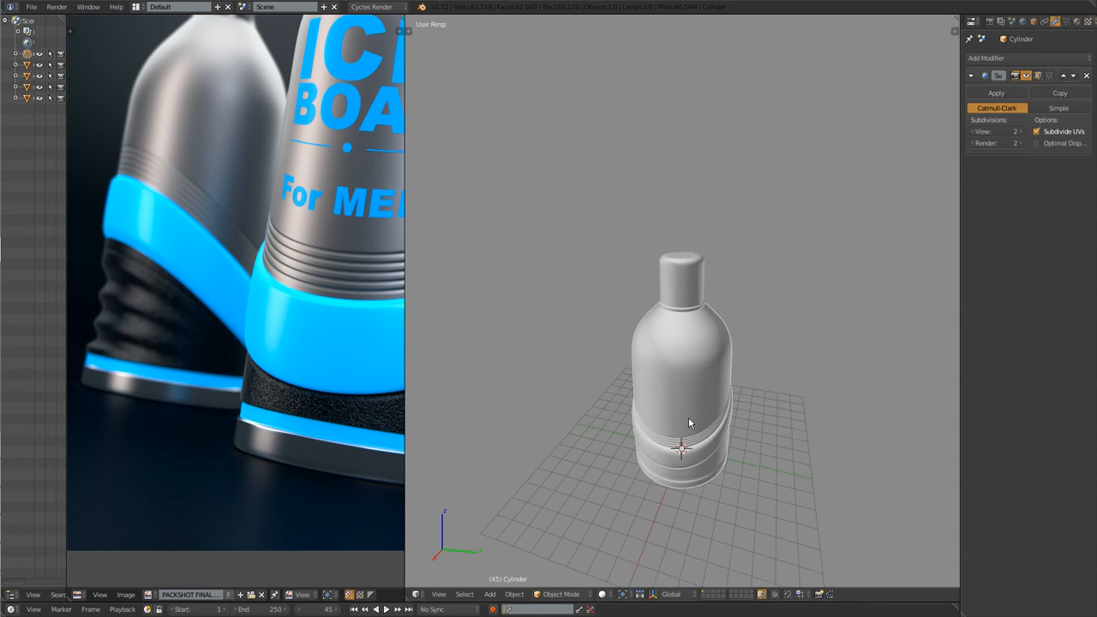
Add a circle empty at the bottle's base and scale it up to about 2.83
key(shift+a)
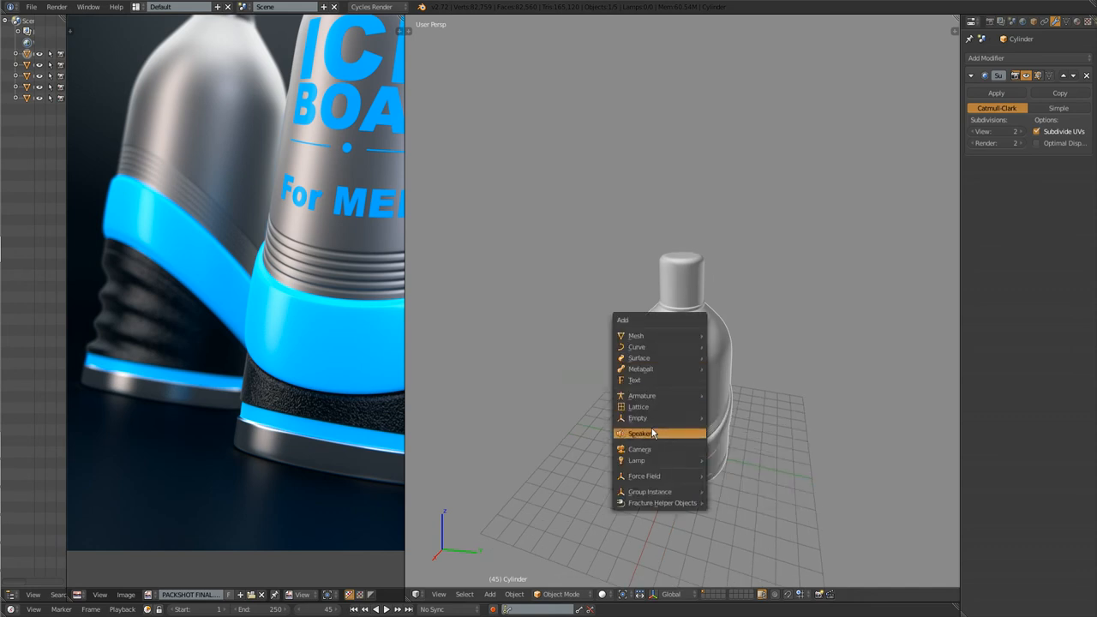
mouse_move(648, 420)
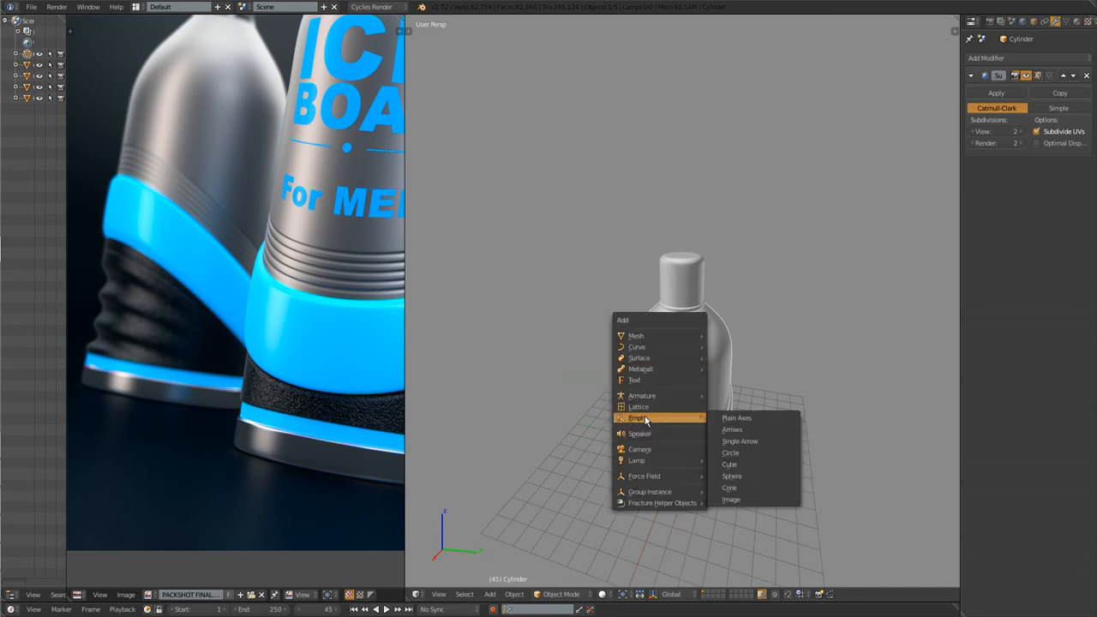
click(770, 455)
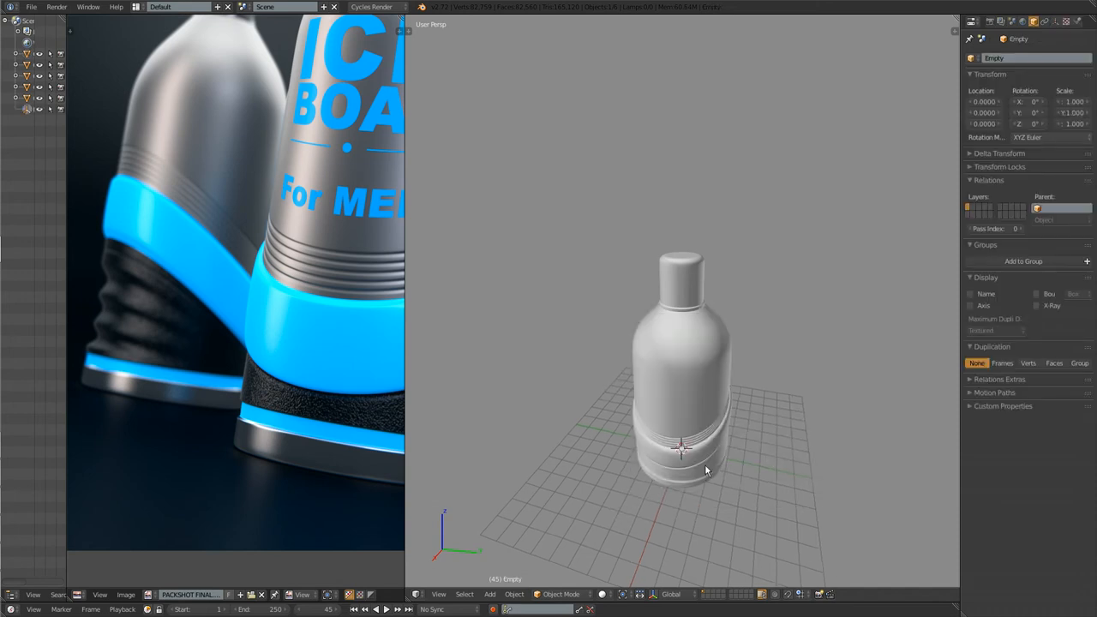
key(s)
click(931, 224)
Rotate the circle empty 90° about the global X axis
key(r)
text(y)
text(90)
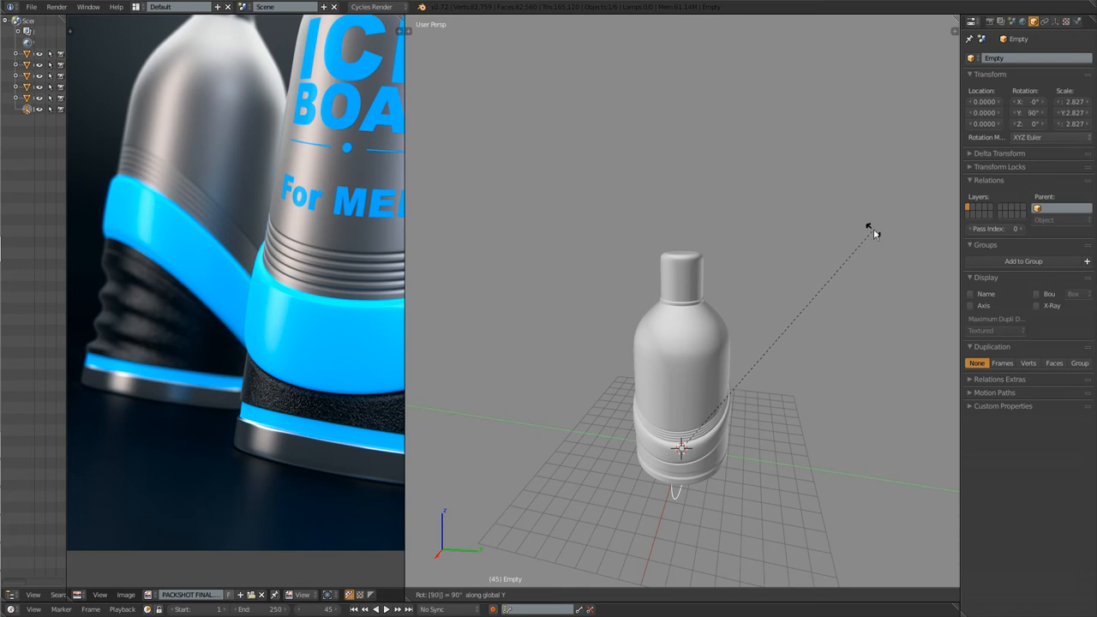
text(x)
key(Return)
Using wireframe display, enlarge the circle empty around the bottle's base to a scale of about 3.7, and return to solid shading
key(z)
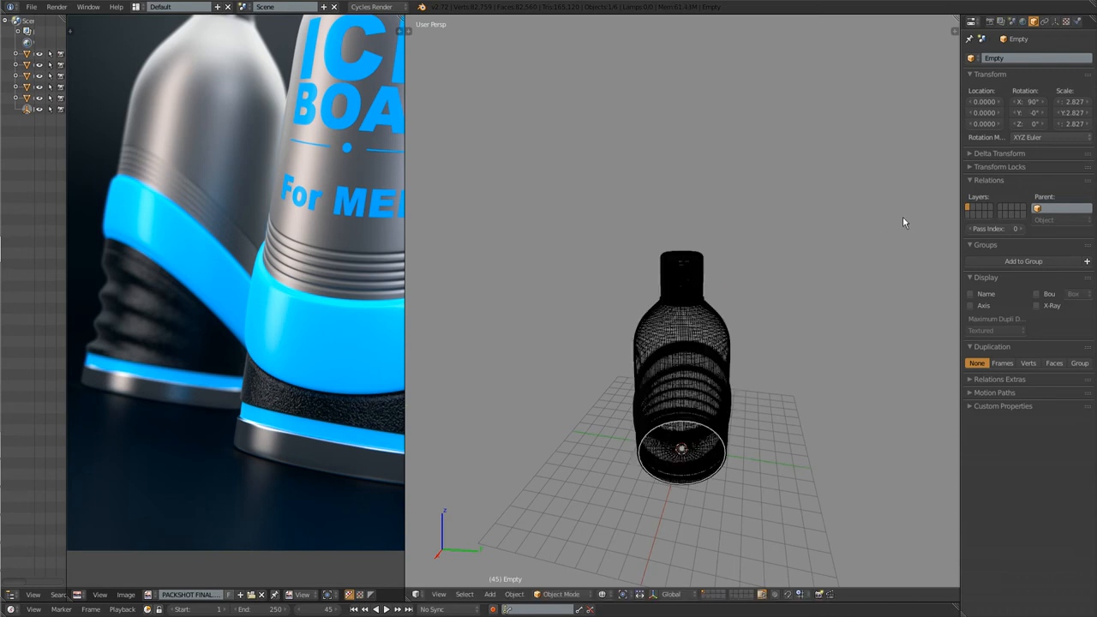
middle_drag(720, 502, 684, 503)
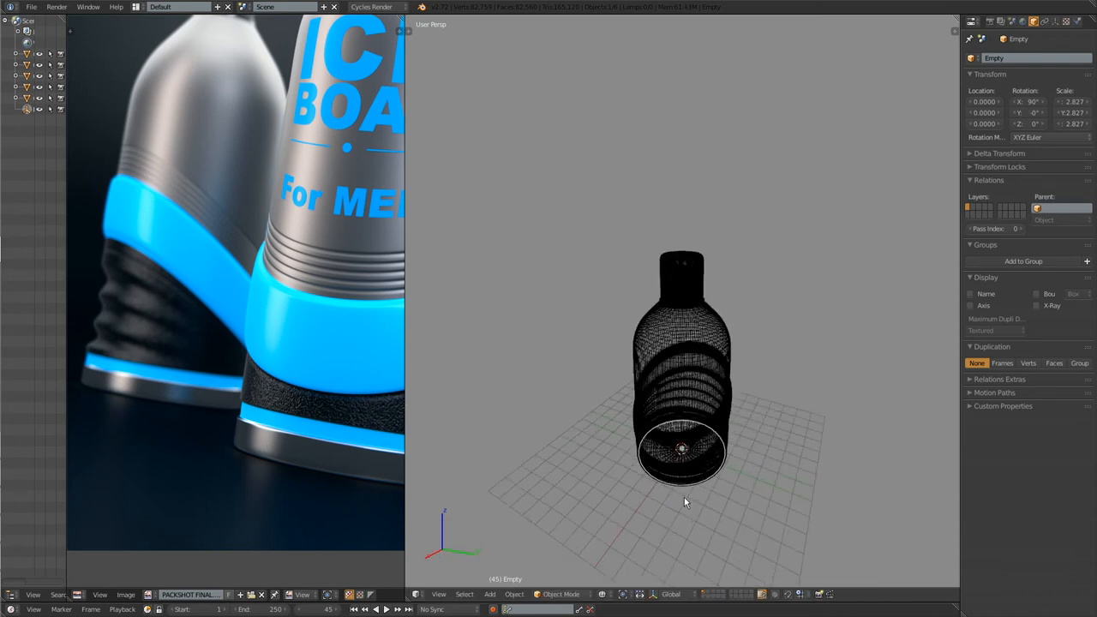
key(s)
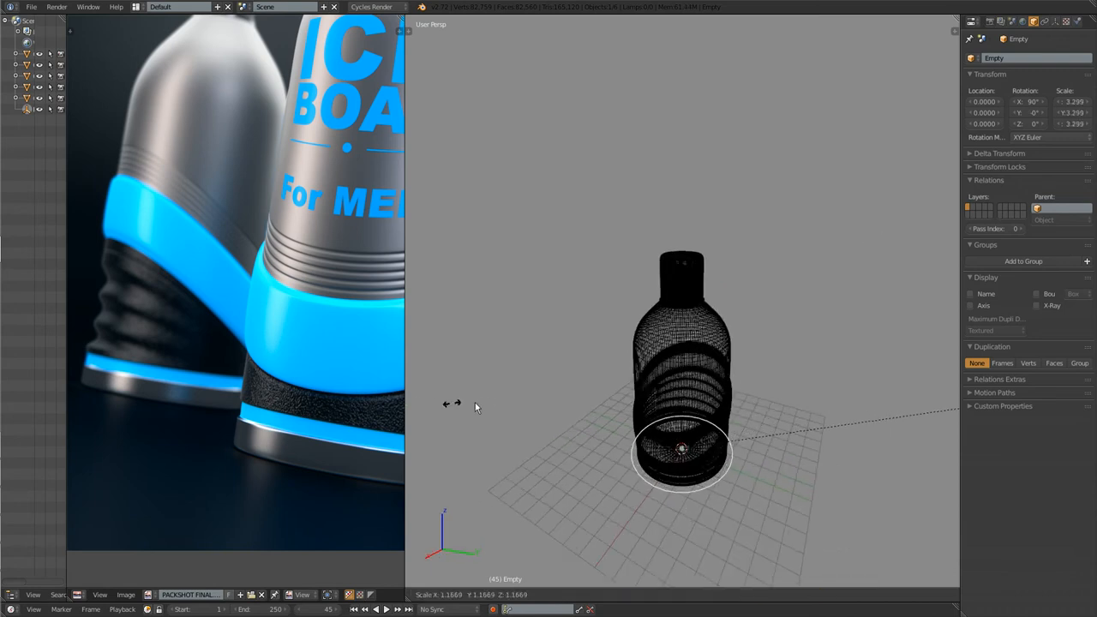
click(610, 407)
key(z)
middle_drag(610, 455, 876, 414)
scroll(714, 509, up, 5)
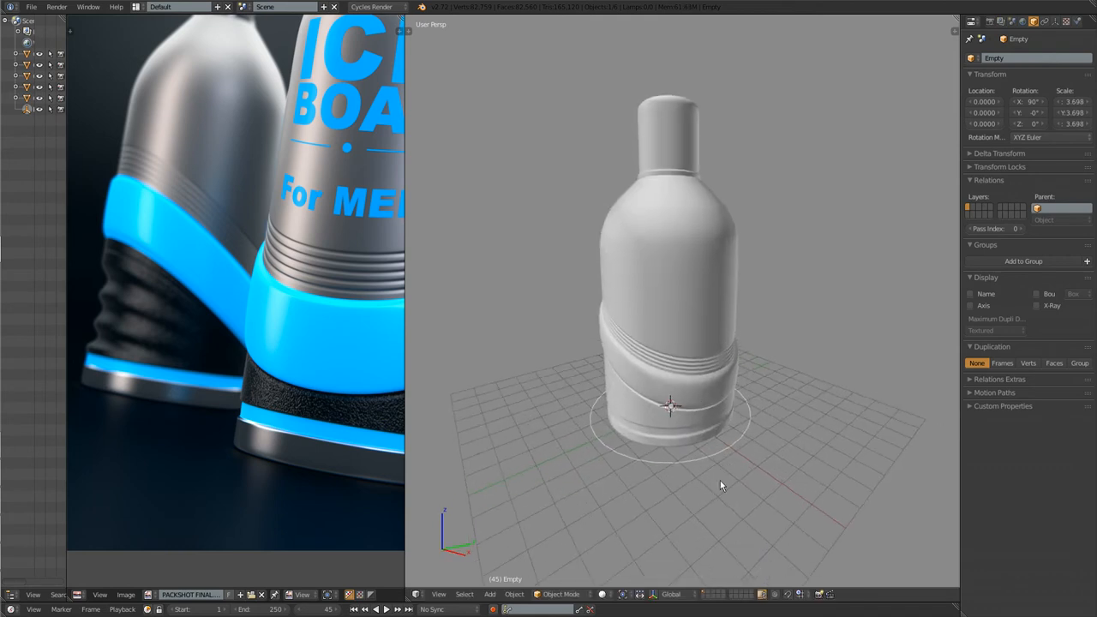
middle_drag(720, 485, 691, 427)
middle_drag(762, 416, 712, 436)
middle_drag(745, 371, 685, 467)
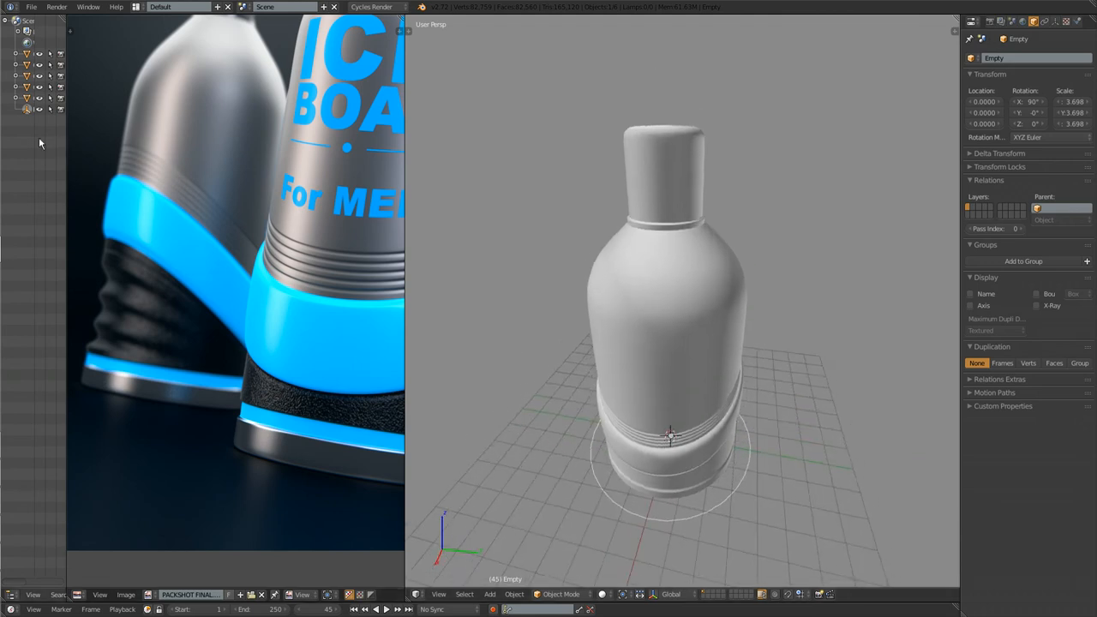
Widen the outliner and parent all five bottle cylinders to the circle empty with the Object option
drag(66, 142, 162, 137)
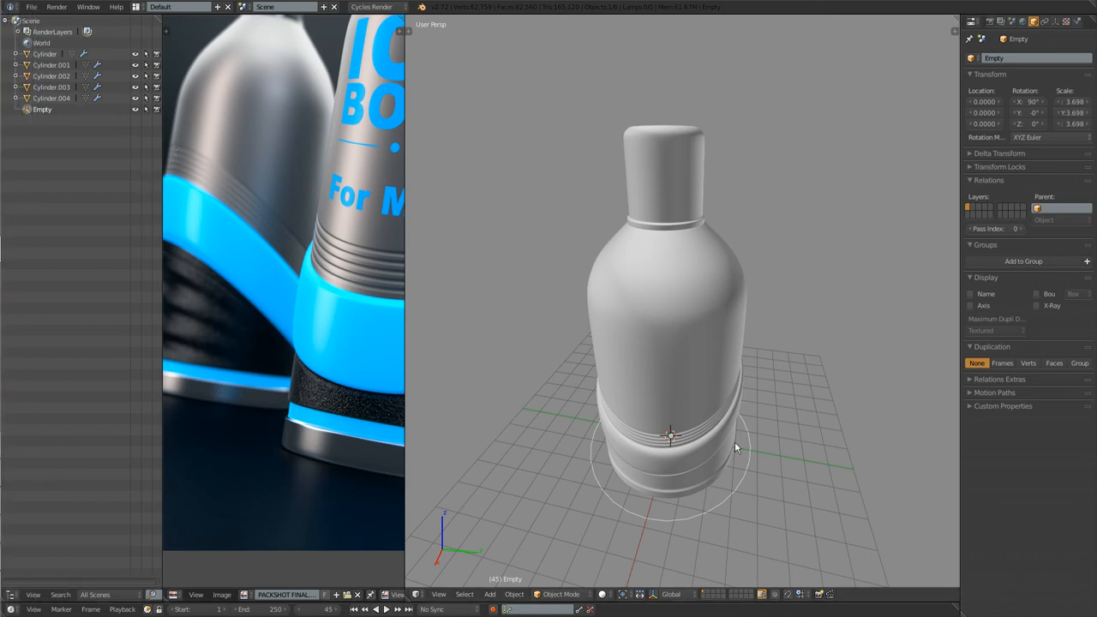
key(ctrl+i)
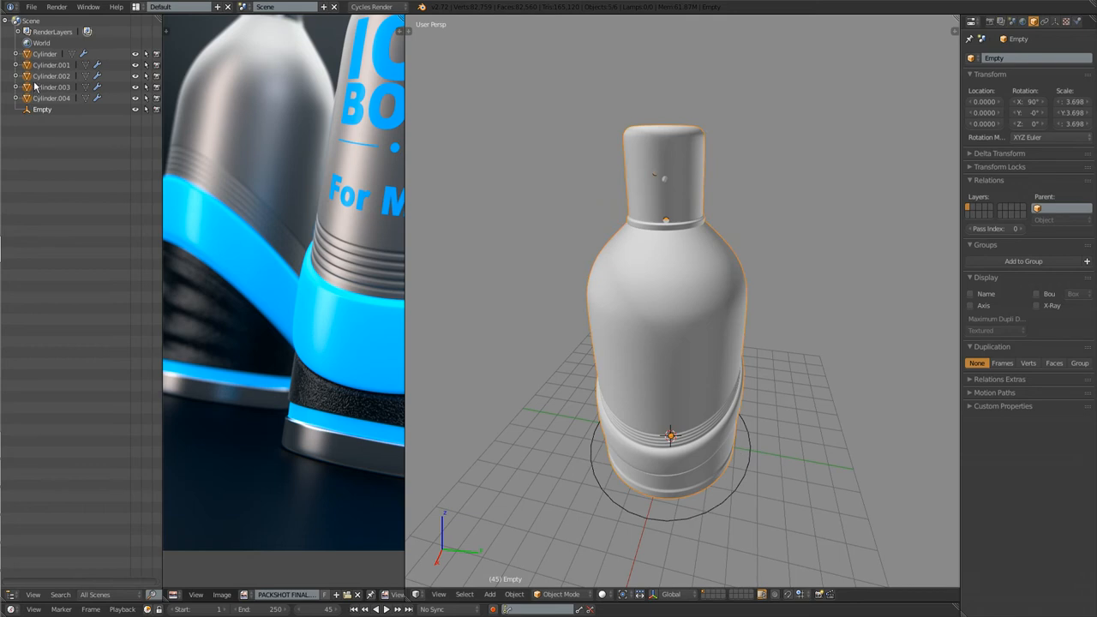
middle_drag(646, 386, 692, 370)
scroll(692, 371, down, 1)
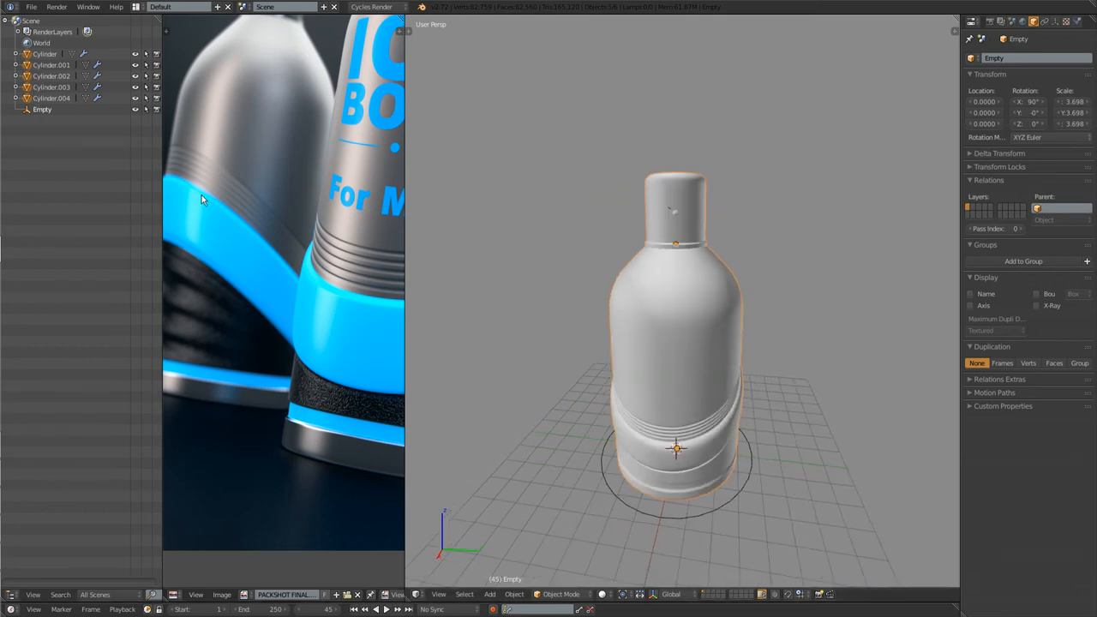
click(40, 111)
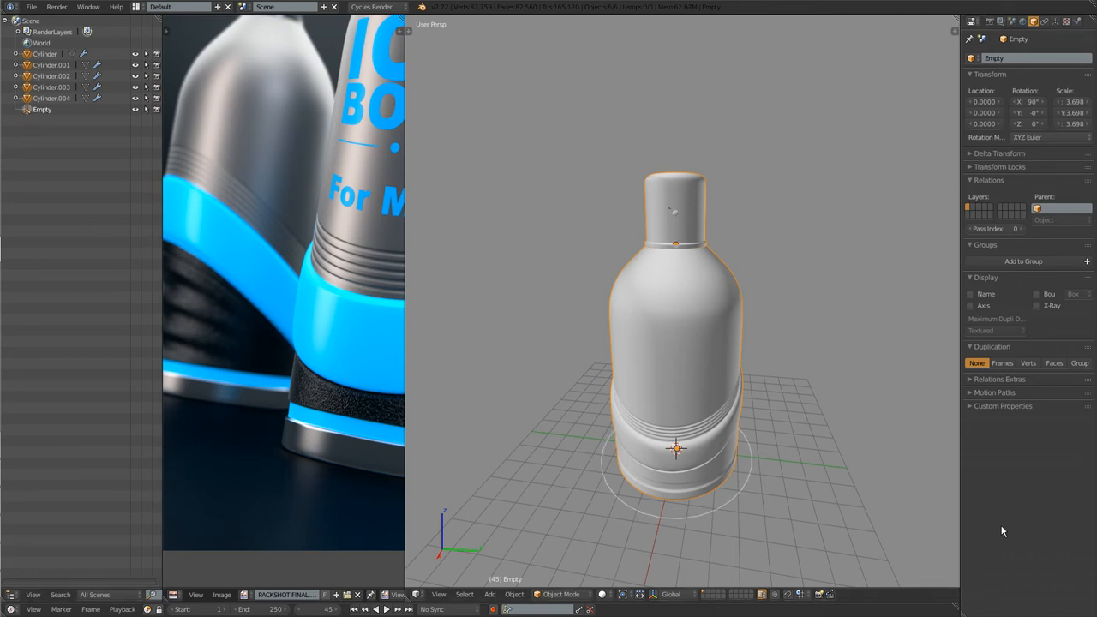
key(ctrl+p)
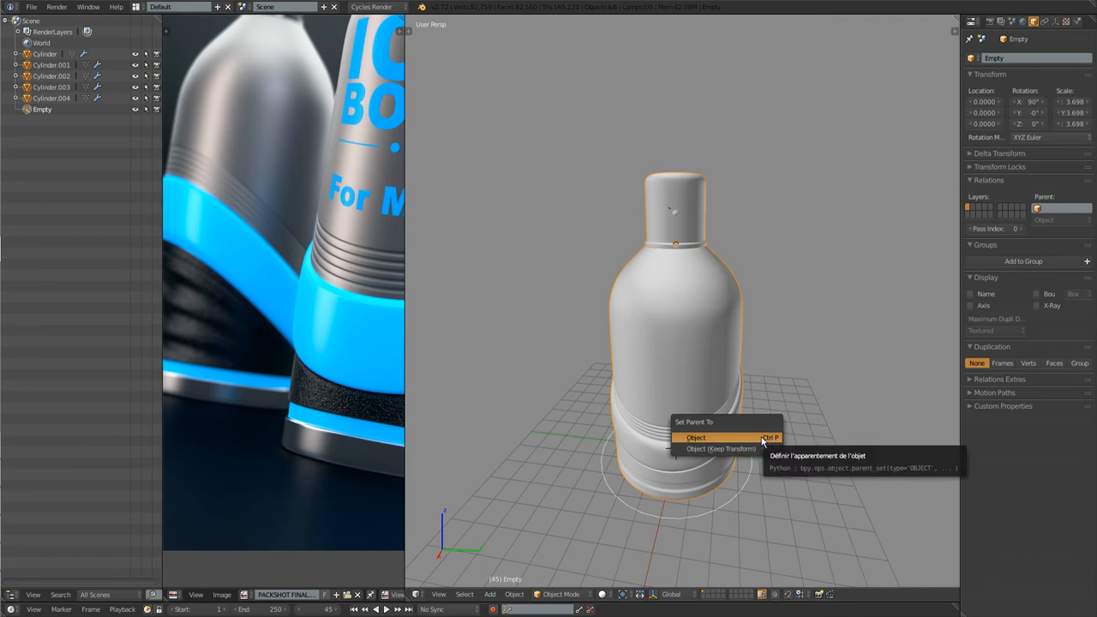
click(762, 439)
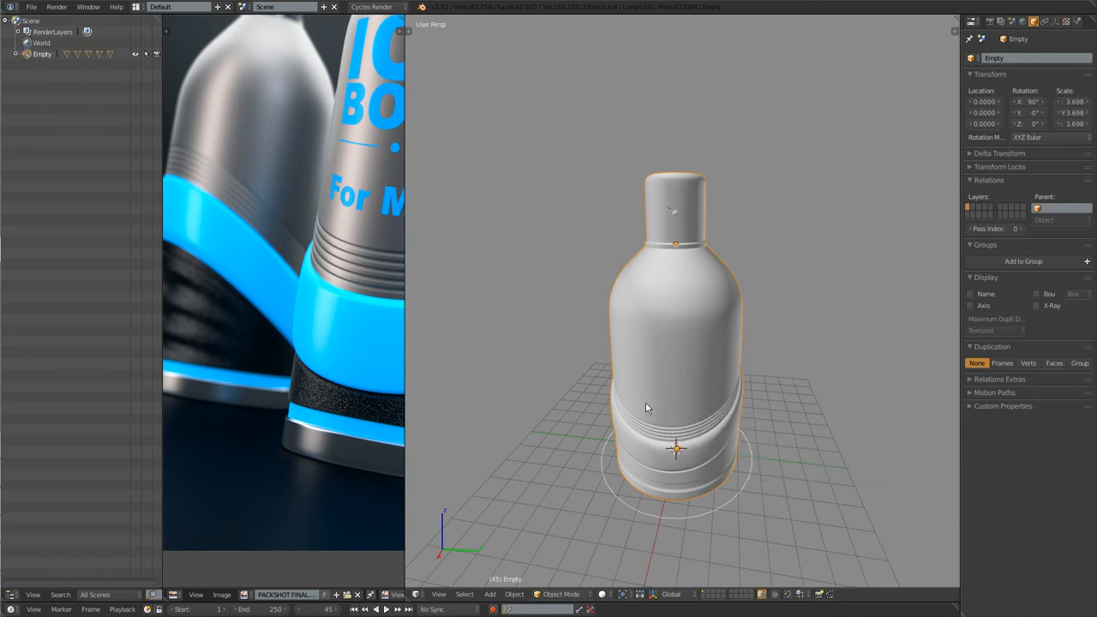
Try moving, rotating and scaling the circle empty on its own to test the parenting of the bottle
right_click(736, 504)
key(g)
right_click(688, 495)
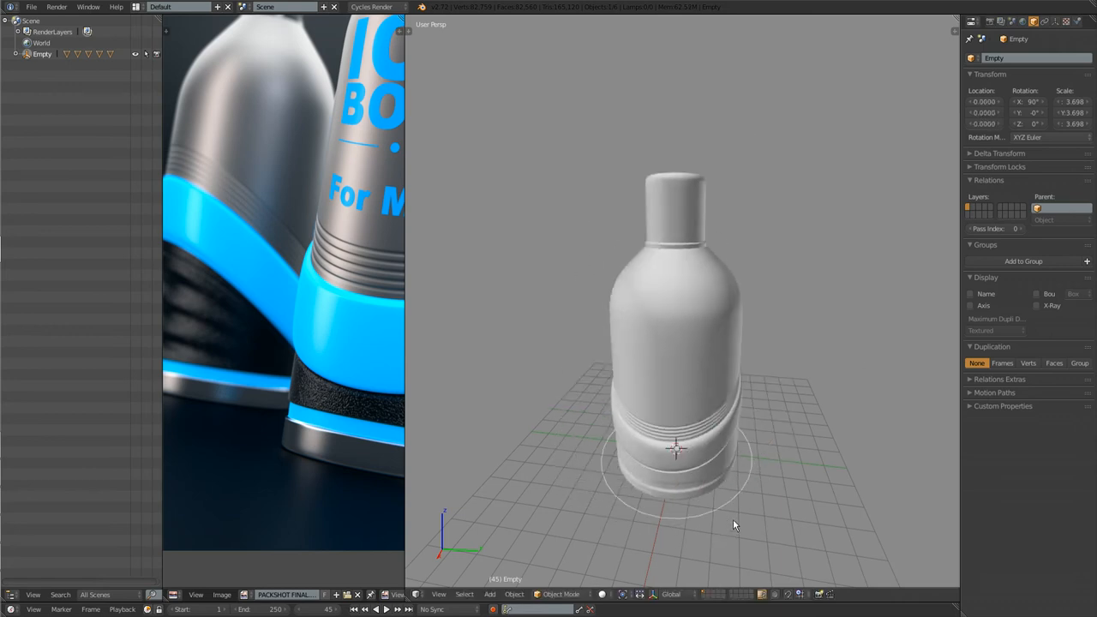
key(g)
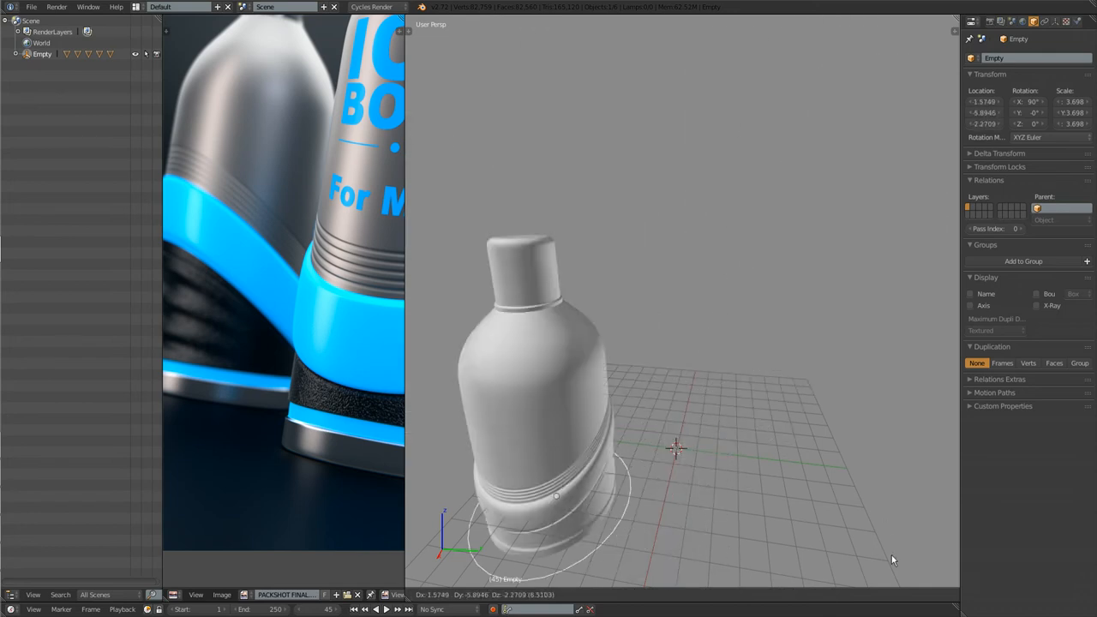
right_click(678, 487)
middle_drag(679, 408, 677, 443)
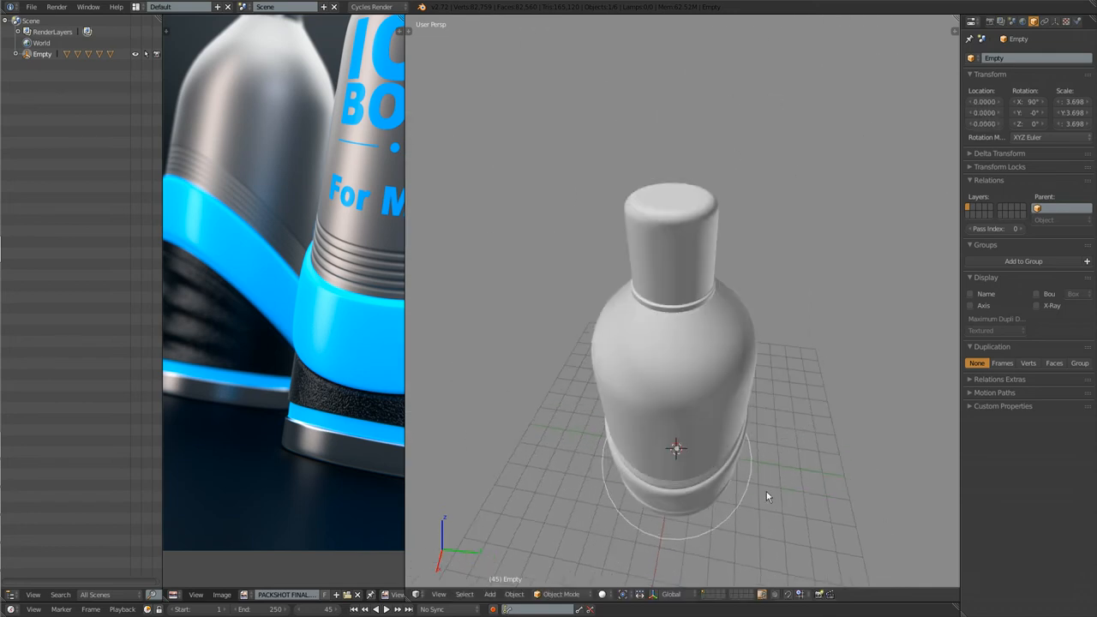
key(r)
right_click(771, 452)
key(s)
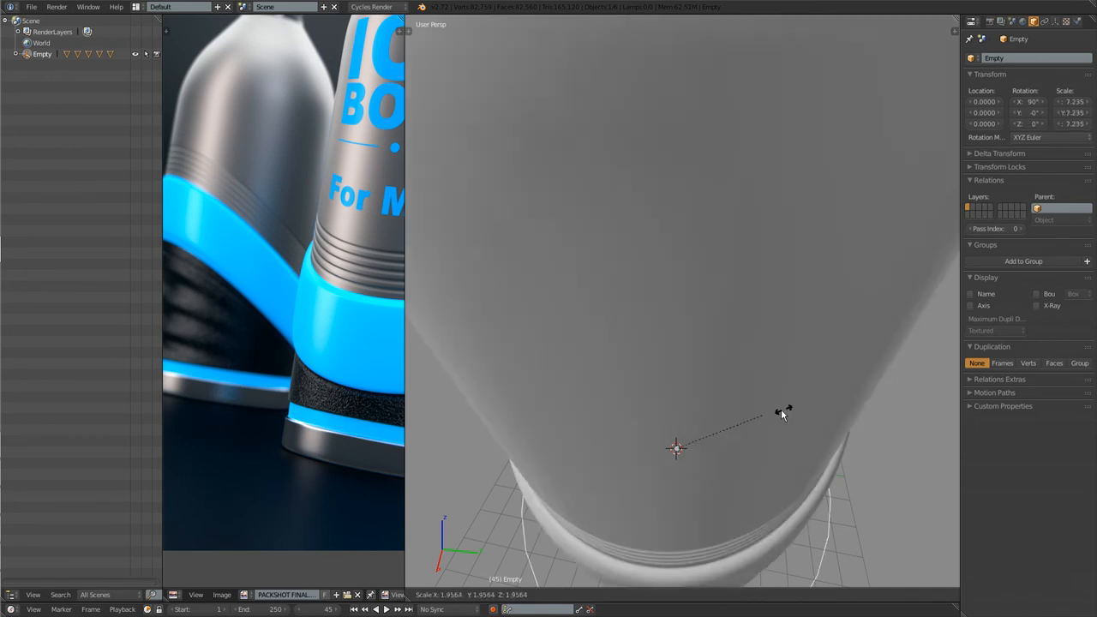
right_click(734, 431)
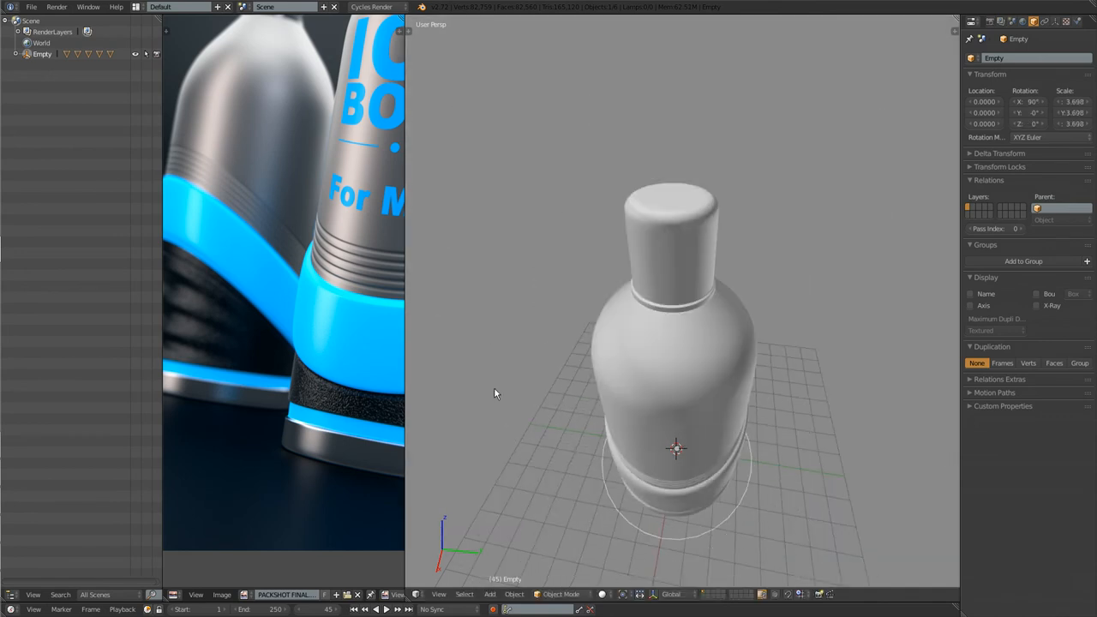
Expand the empty's hierarchy in the outliner to list its child cylinders
click(16, 55)
mouse_move(136, 109)
mouse_down()
mouse_move(132, 72)
mouse_move(134, 107)
mouse_up()
click(135, 66)
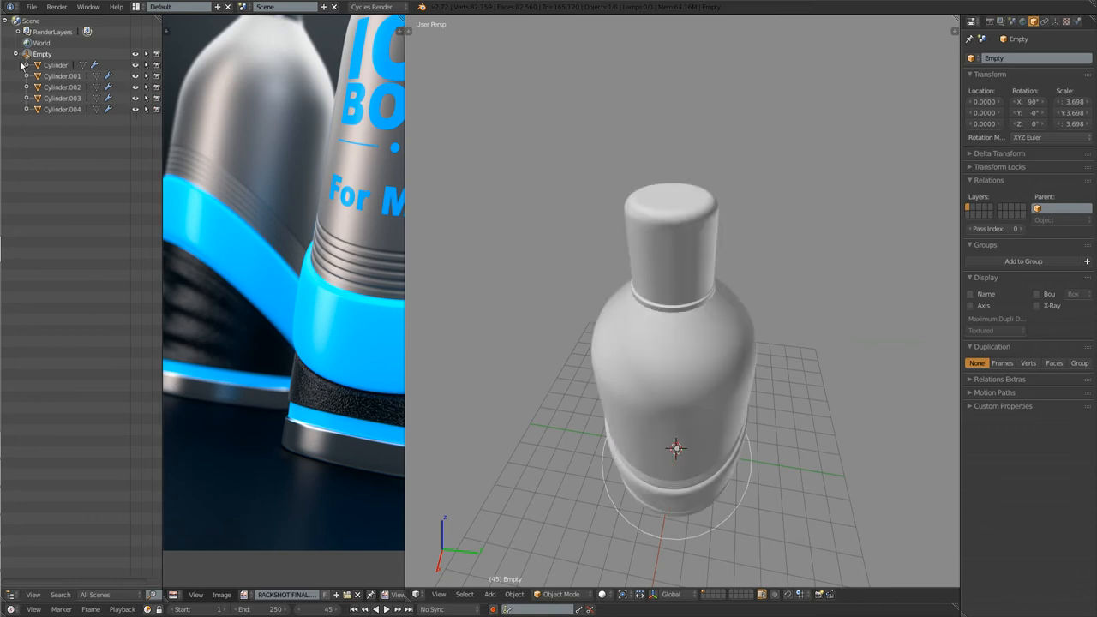
Select the empty together with all its child cylinders directly from the outliner
right_click(590, 312)
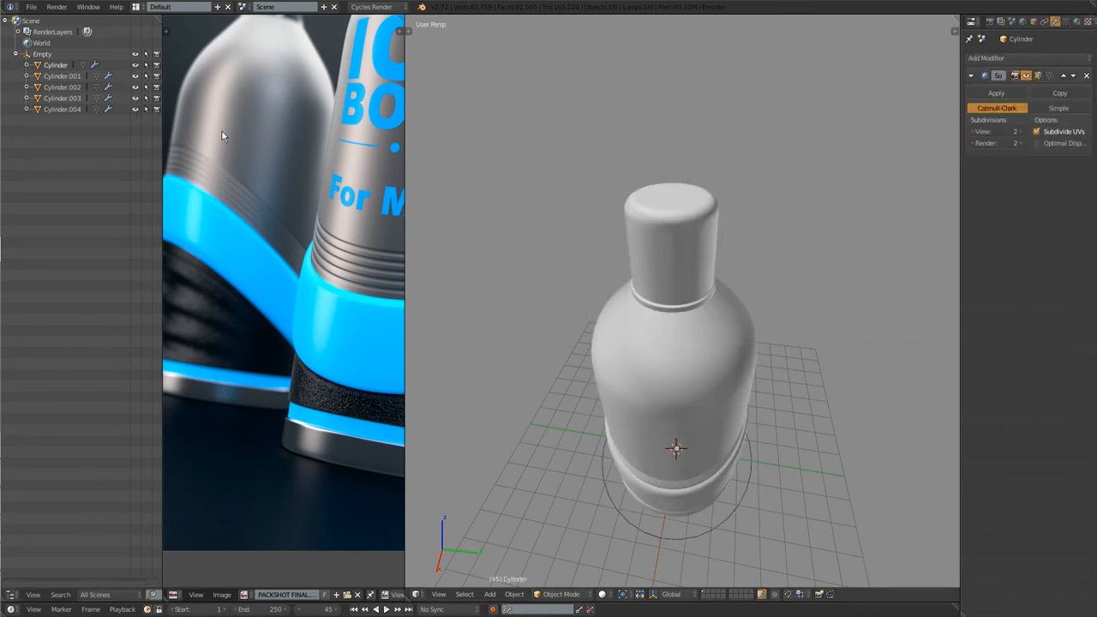
click(27, 55)
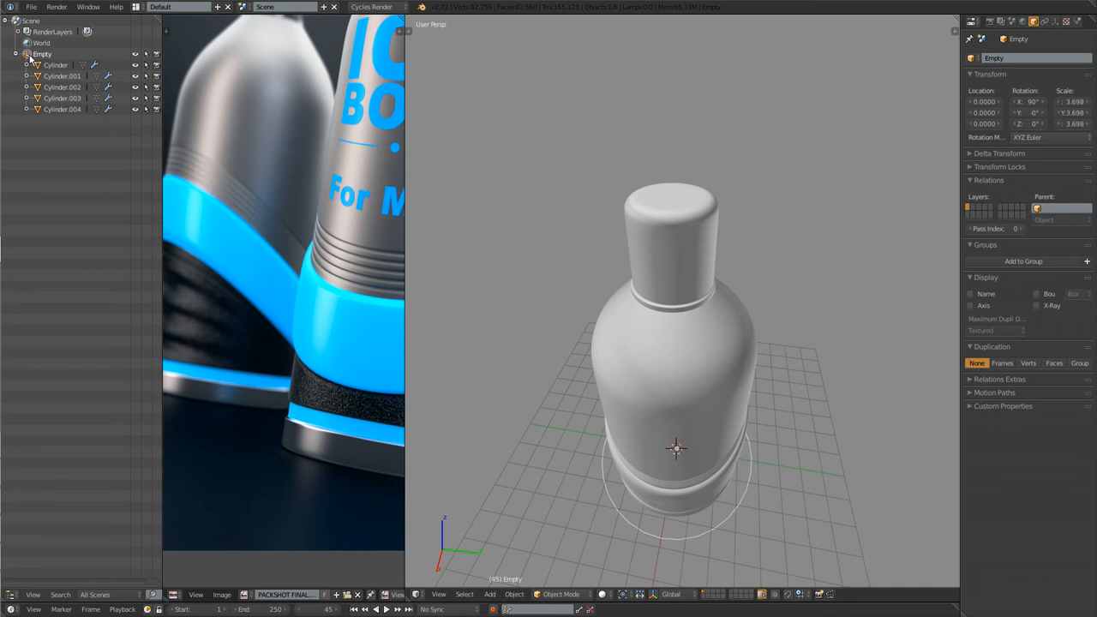
ctrl+click(29, 56)
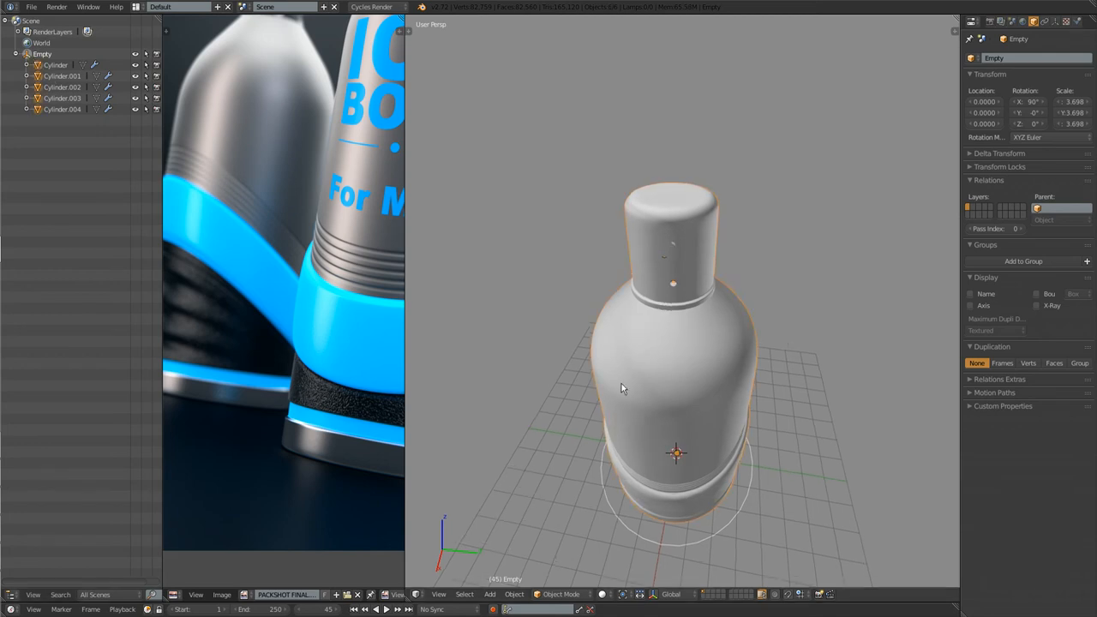
middle_drag(621, 421, 622, 370)
scroll(622, 370, down, 3)
shift+middle_drag(649, 448, 652, 411)
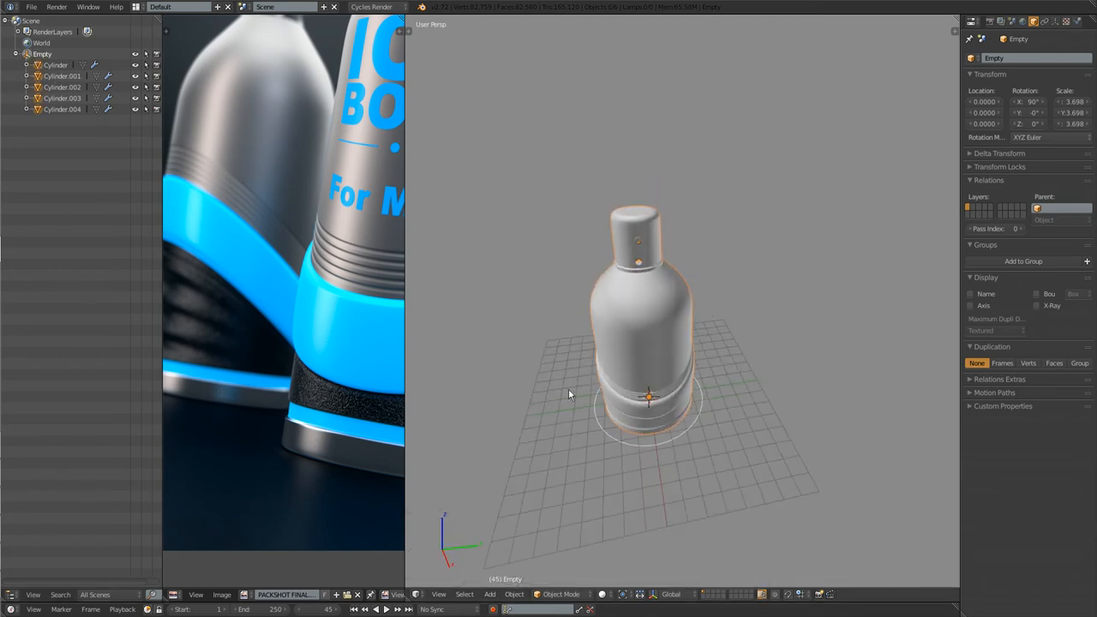
middle_drag(632, 330, 600, 341)
Rename the circle empty to DEO in the outliner and collapse its hierarchy
click(43, 57)
right_click(44, 57)
right_click(43, 57)
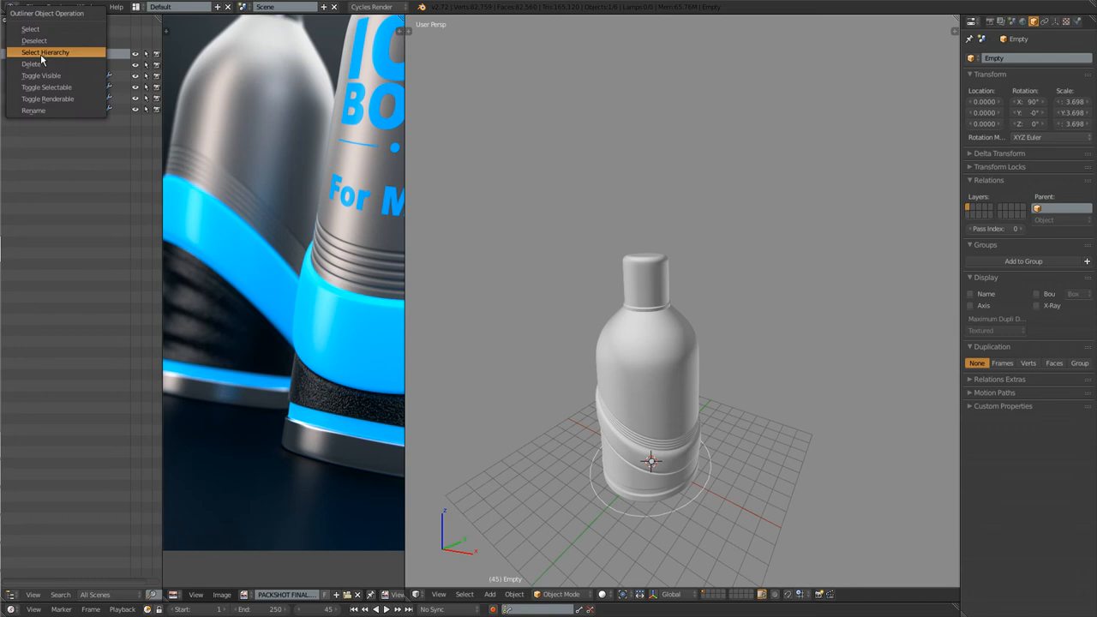
click(41, 109)
text(B)
key(Return)
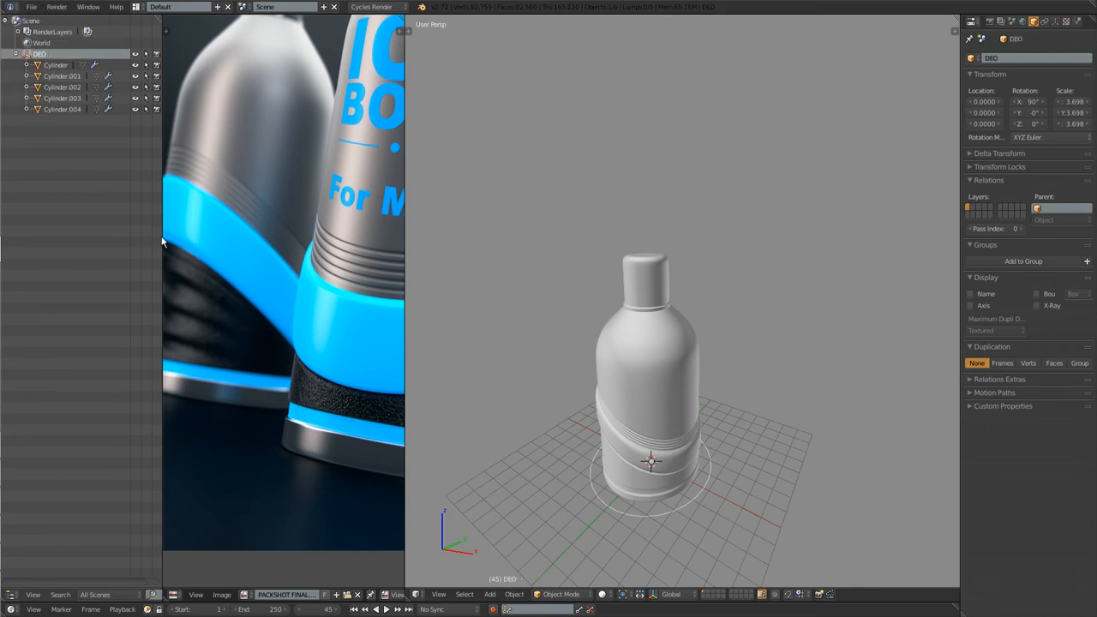
click(16, 54)
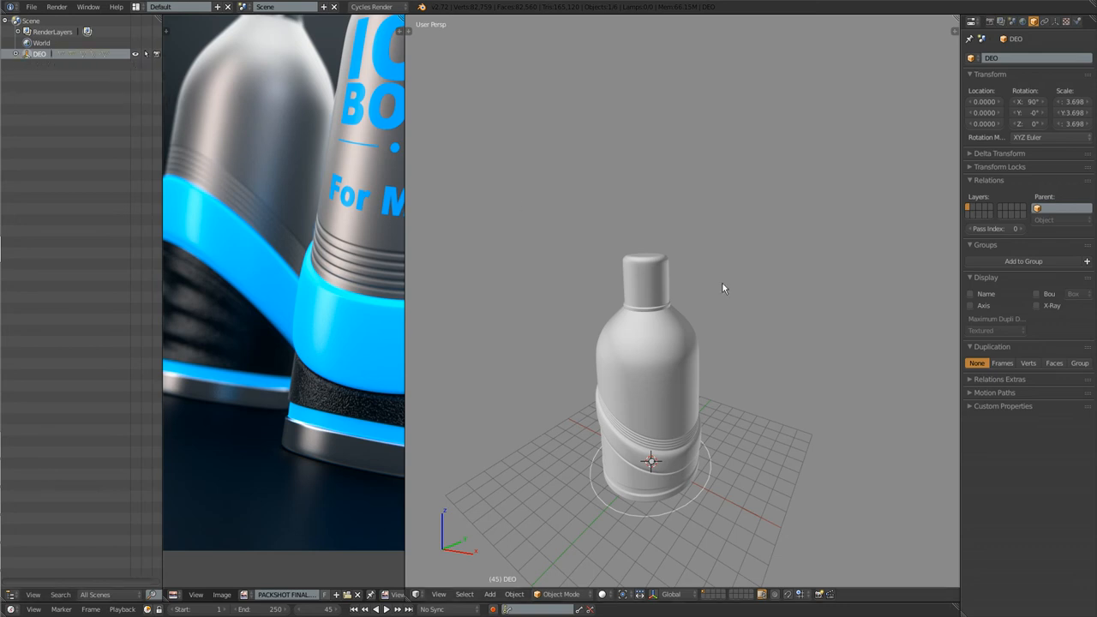
Enlarge the timeline area to make room for animating the bottle
middle_drag(647, 384, 672, 350)
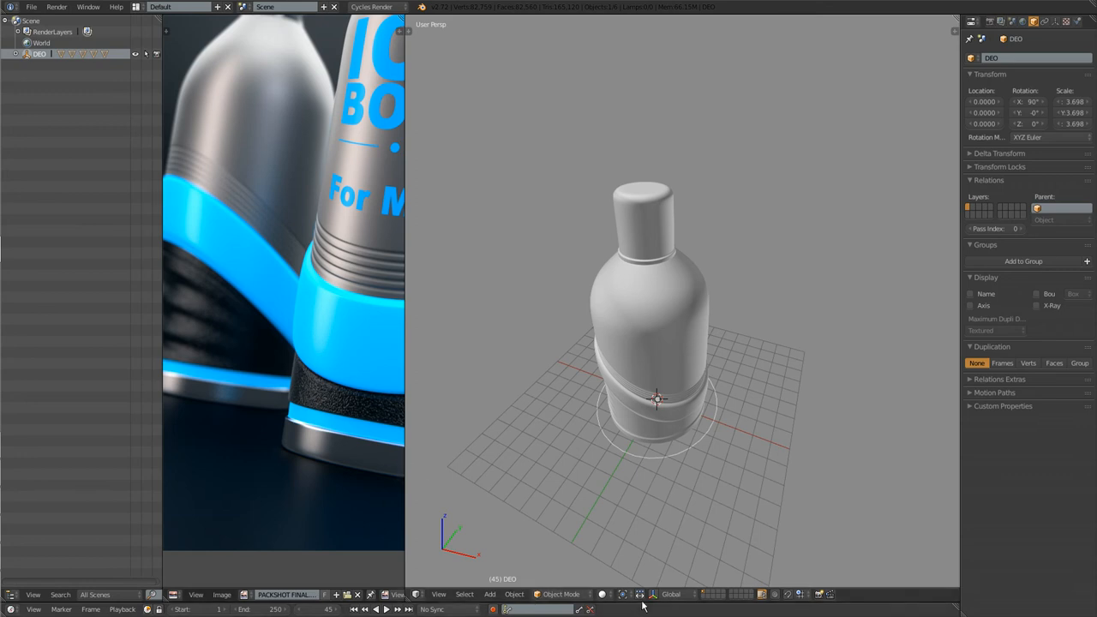
drag(638, 601, 638, 554)
drag(258, 579, 157, 579)
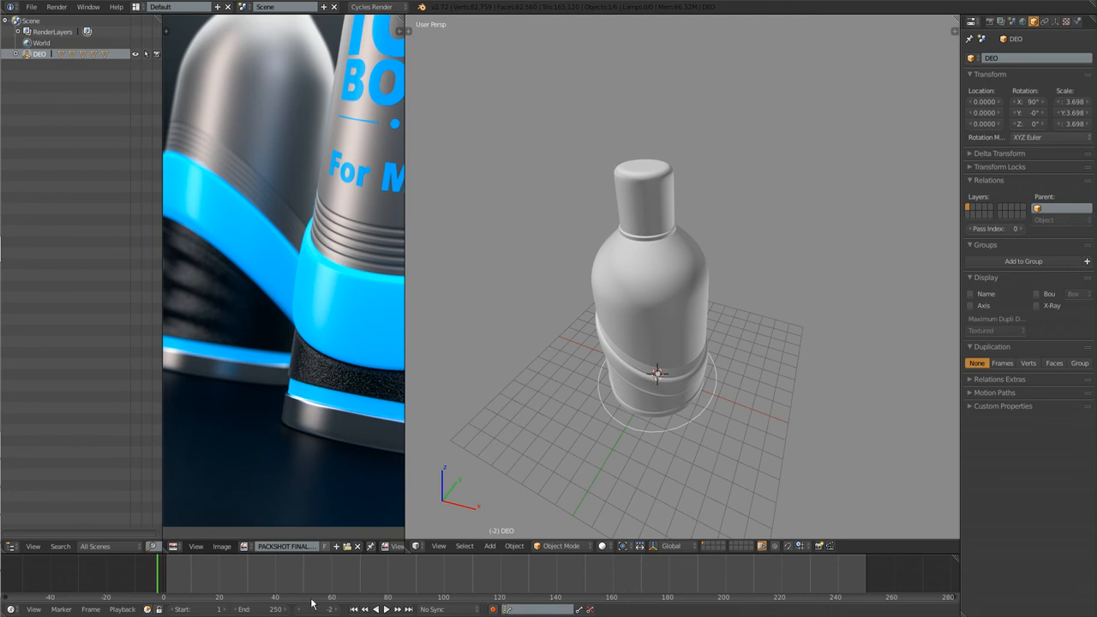
click(11, 609)
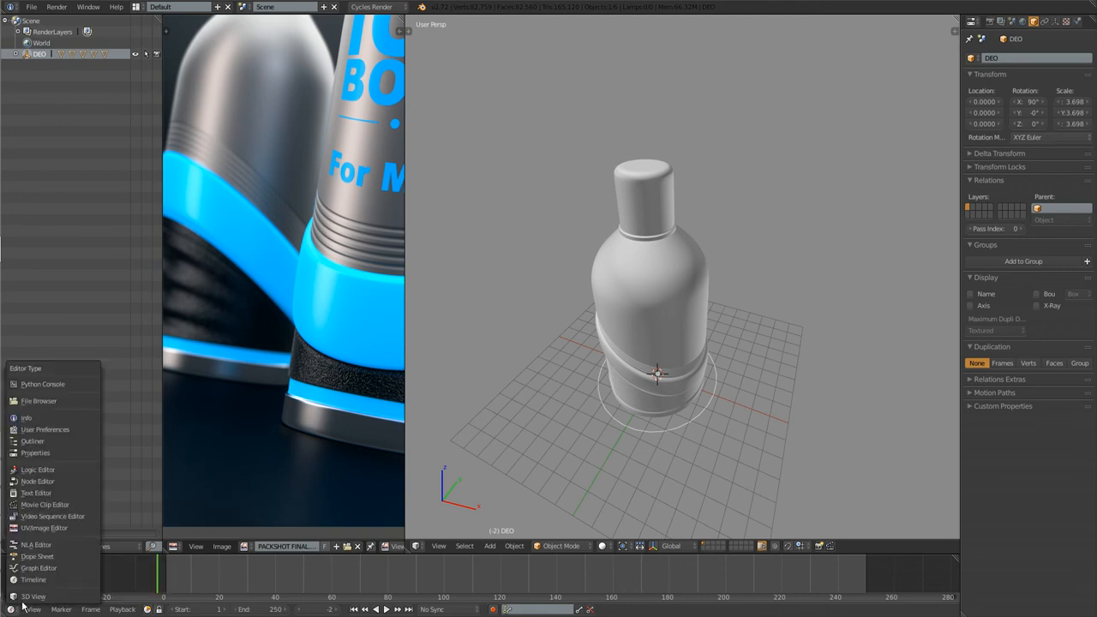
click(169, 583)
Set the animation's start frame to 0, its end frame to 200 and the current frame to 0
click(190, 609)
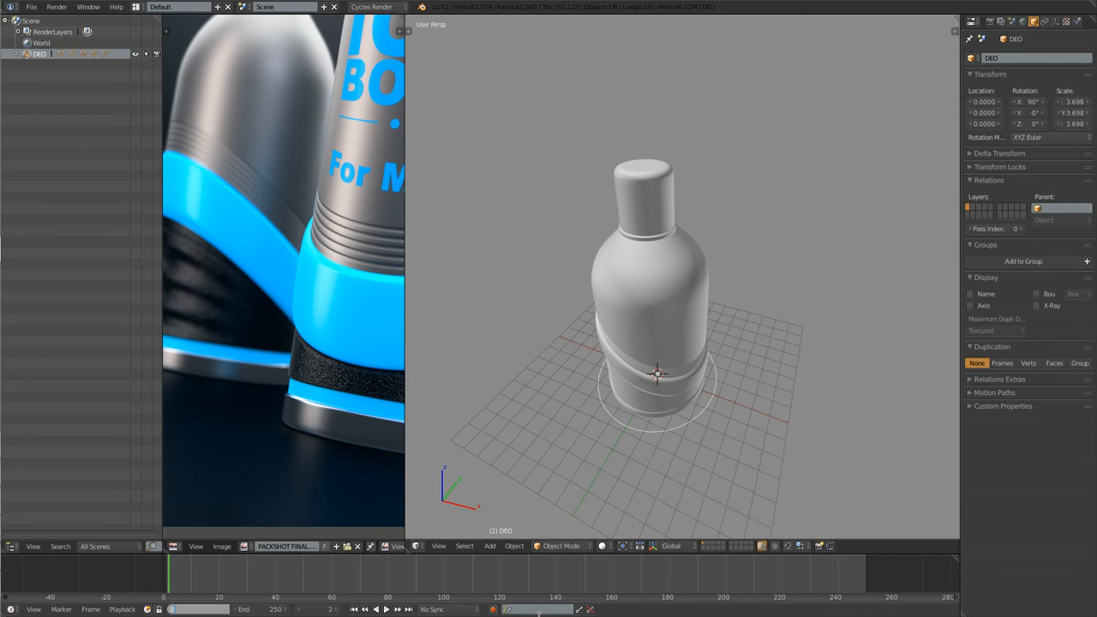
text(0)
key(Tab)
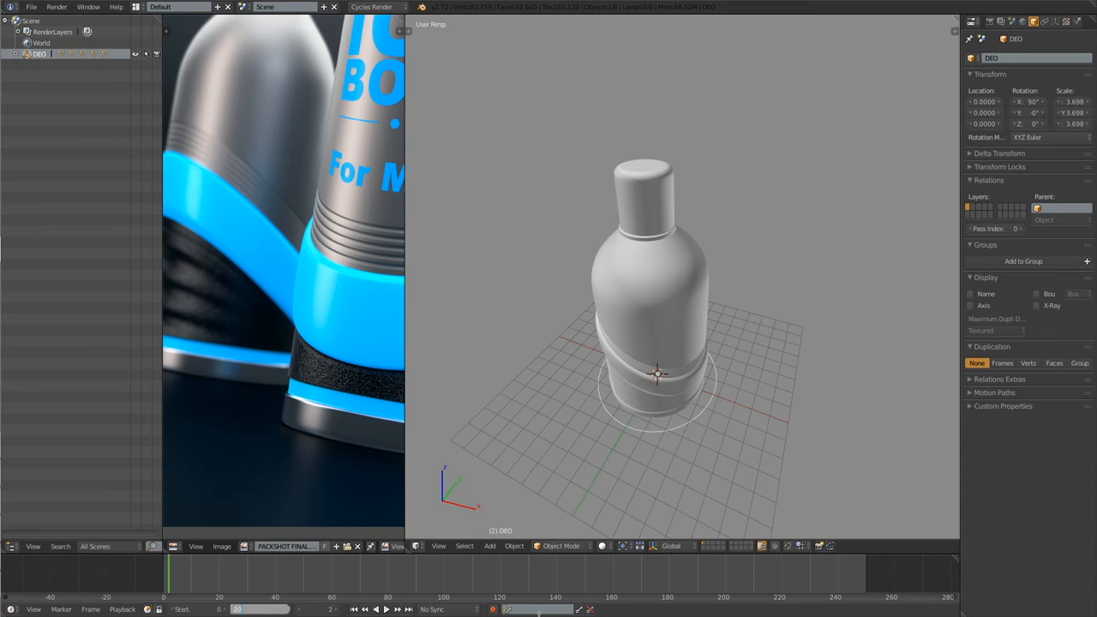
key(Return)
drag(318, 611, 315, 611)
click(317, 611)
key(Return)
Insert a rotation keyframe for the DEO empty at frame 0
mouse_move(757, 387)
shift+middle_down()
mouse_move(750, 407)
mouse_move(746, 381)
shift+middle_up()
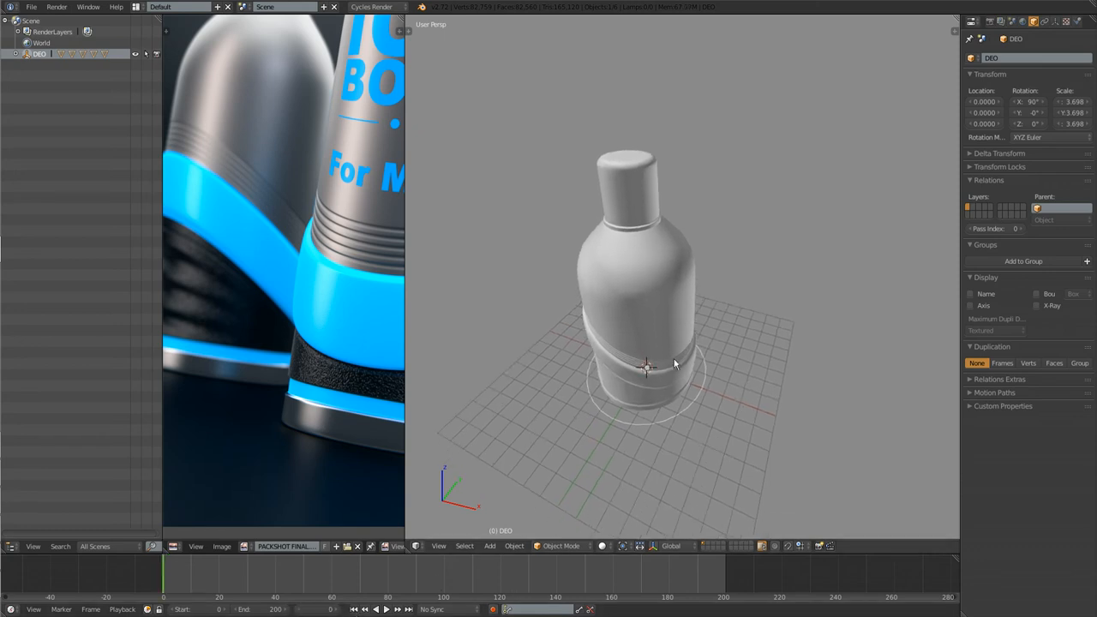
key(i)
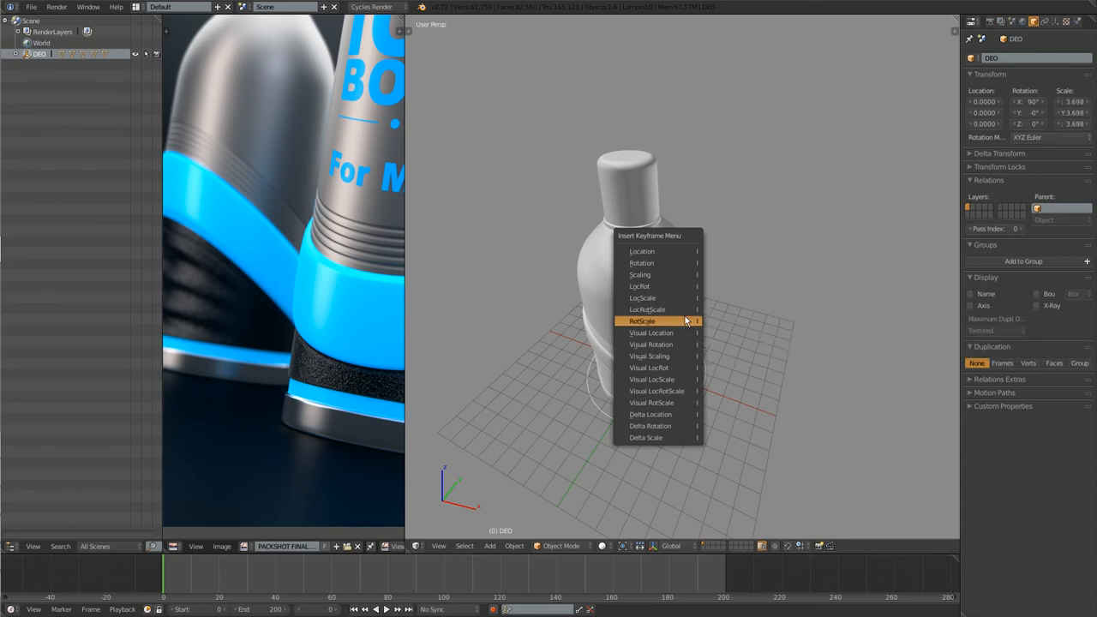
click(670, 263)
At frame 200, set the DEO empty's Z rotation to 360° and insert a rotation keyframe
click(208, 586)
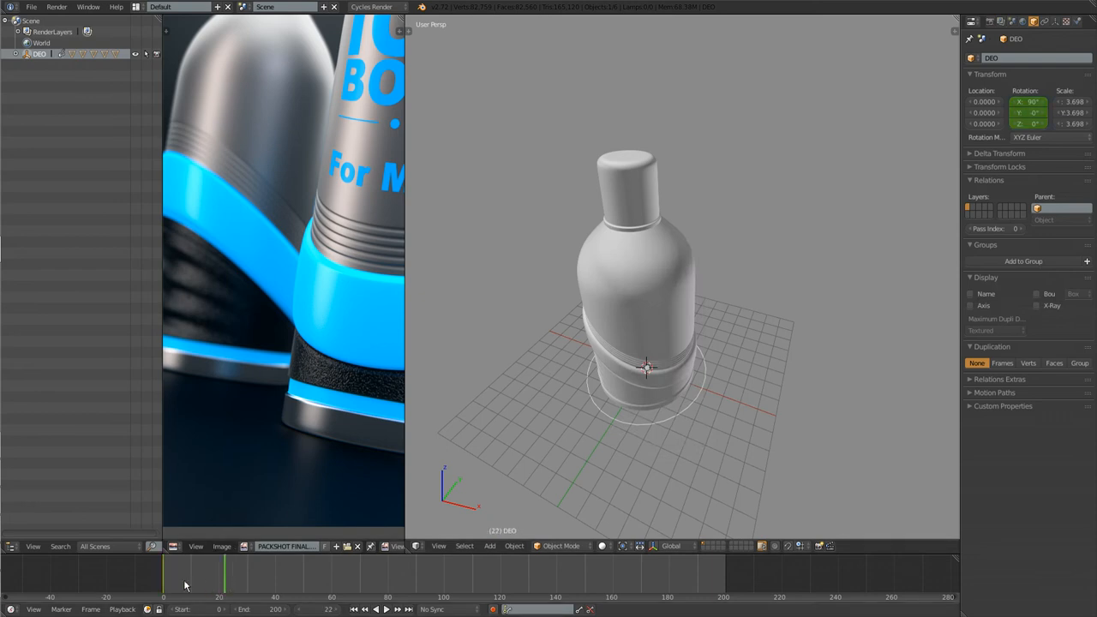
mouse_move(180, 582)
mouse_down()
mouse_move(739, 579)
mouse_move(726, 583)
mouse_up()
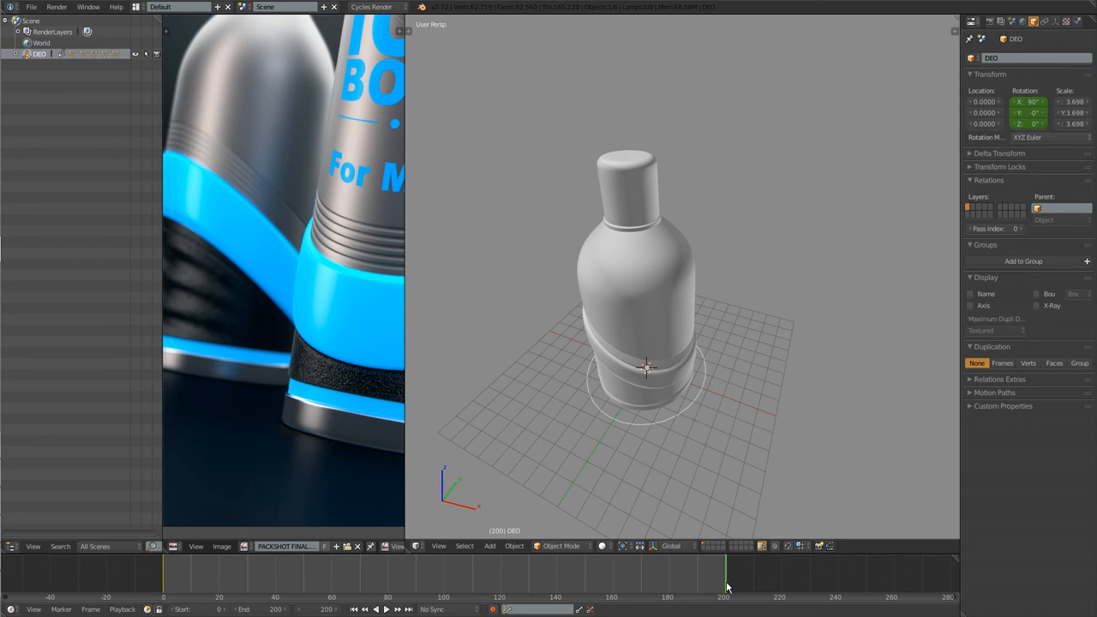
click(1025, 125)
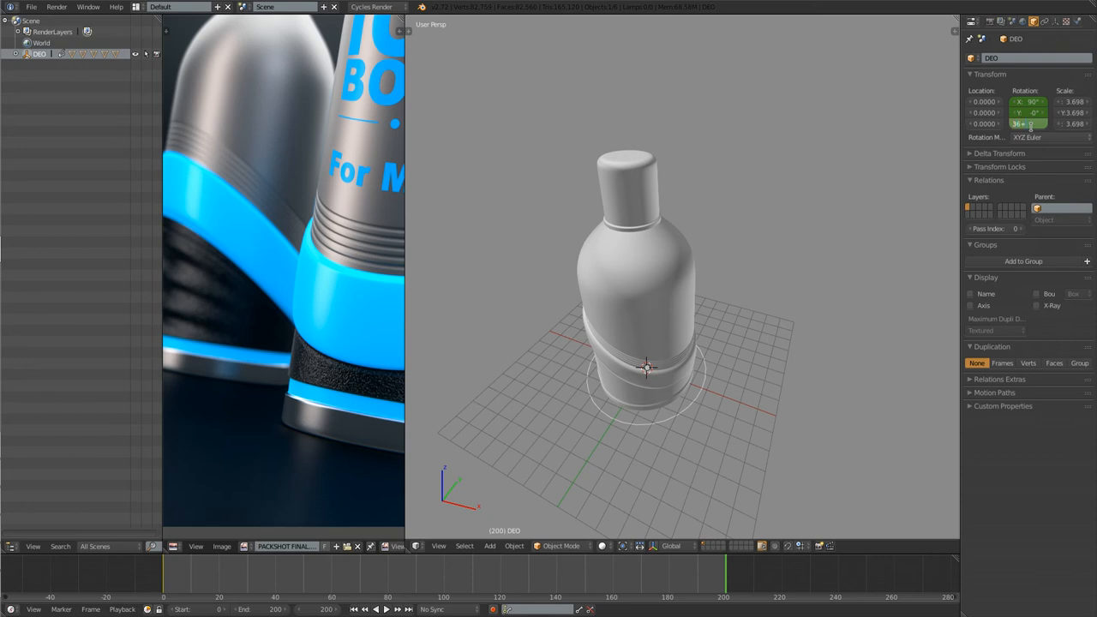
text(0)
key(Return)
key(Return)
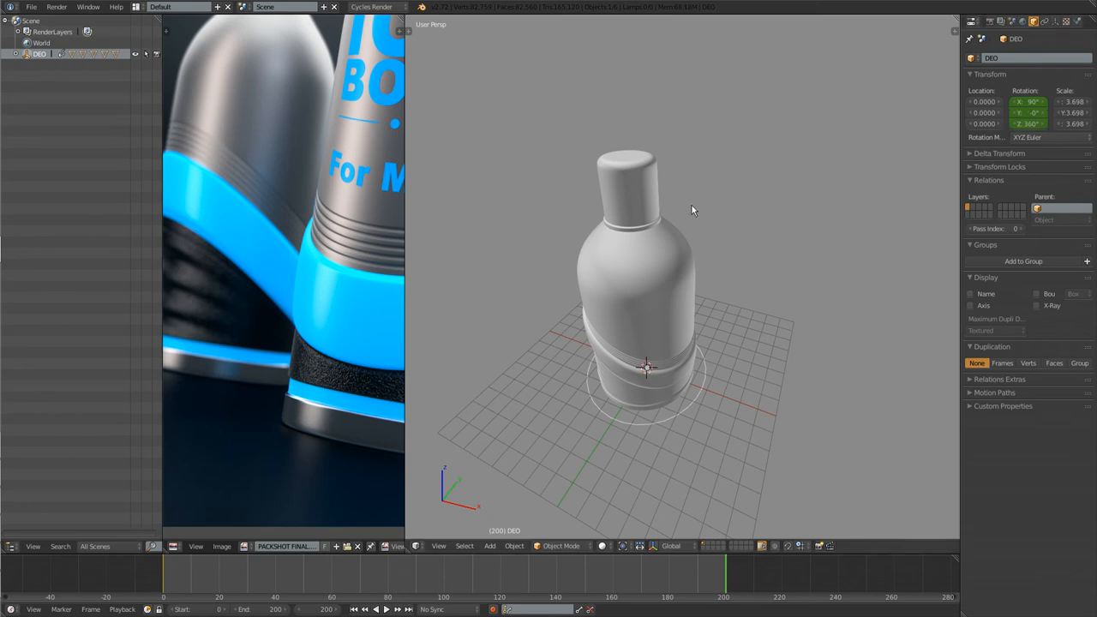
middle_drag(658, 207, 656, 194)
key(i)
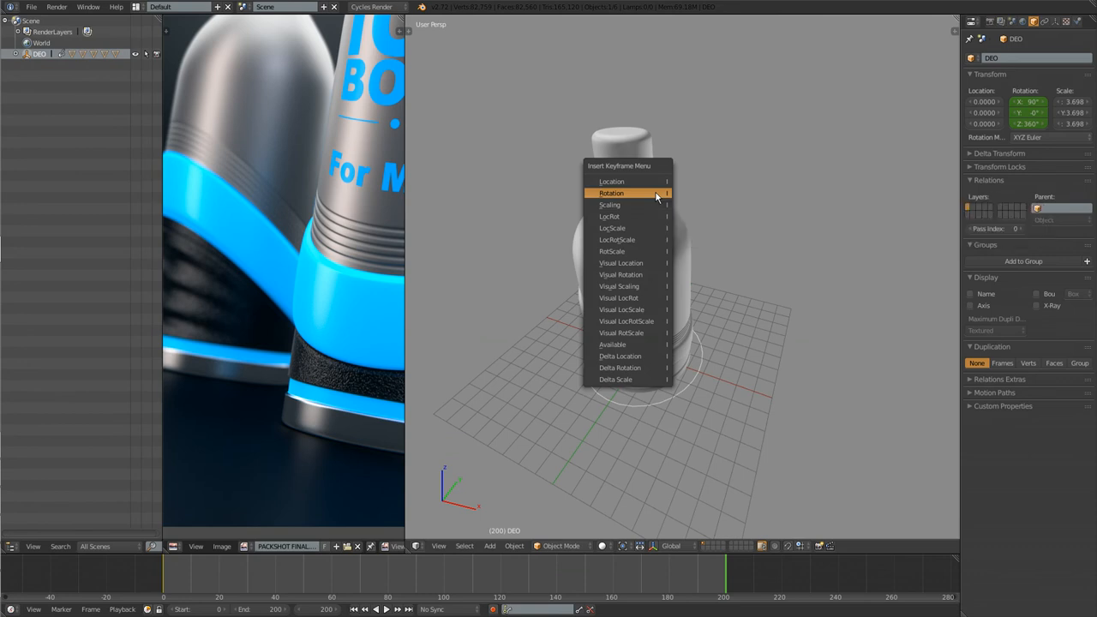
click(656, 193)
Play the animation from the start to check the bottle's full turn and how its speed changes
drag(701, 576, 143, 582)
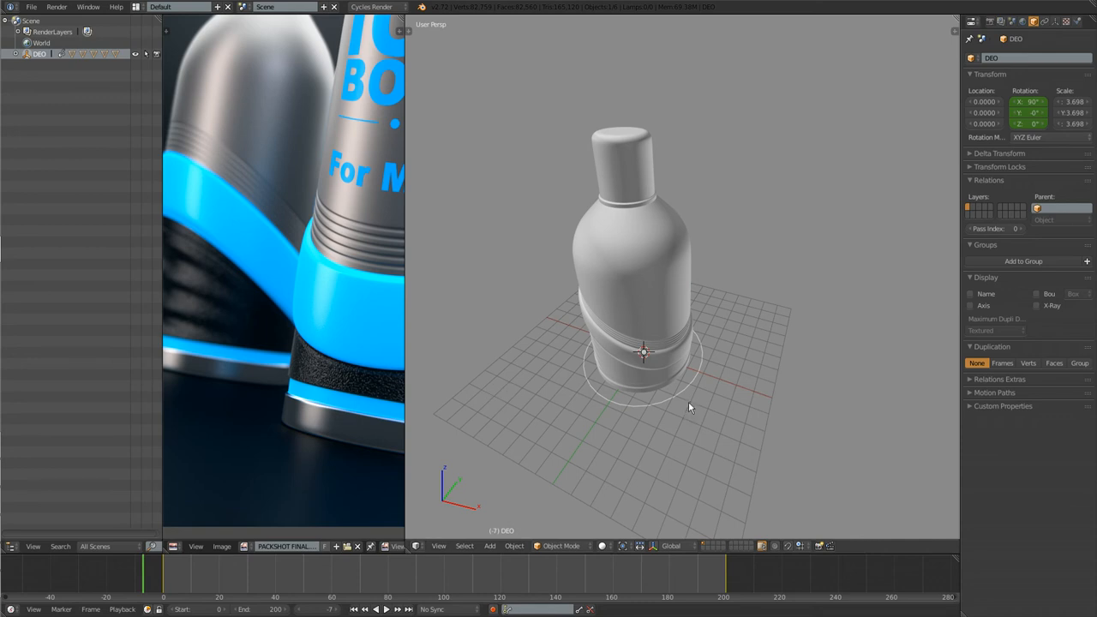
key(alt+a)
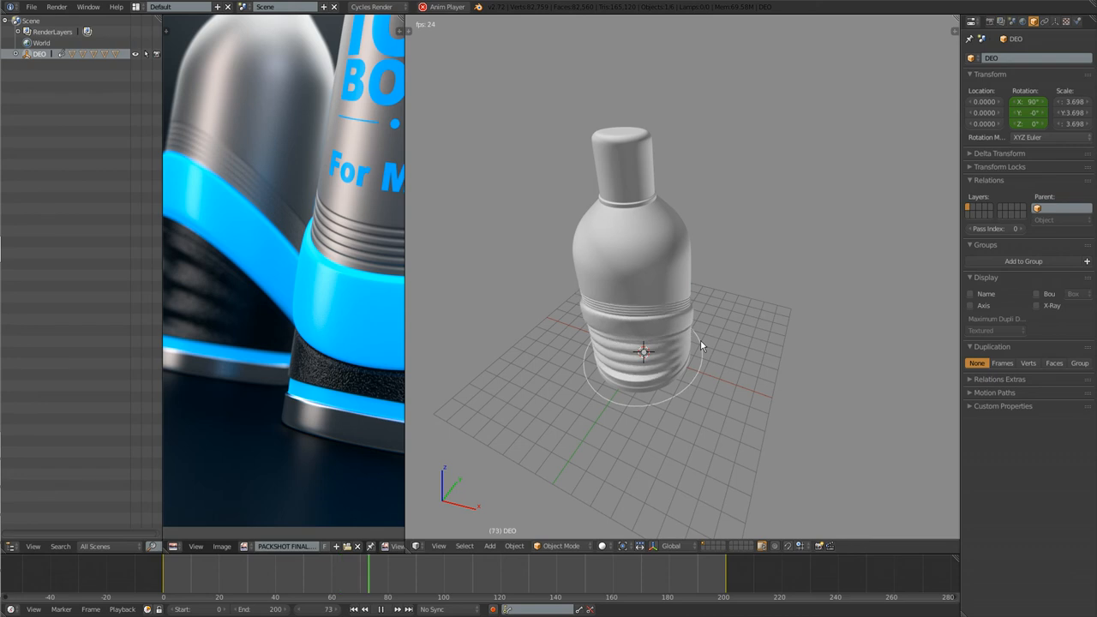
middle_drag(613, 339, 623, 307)
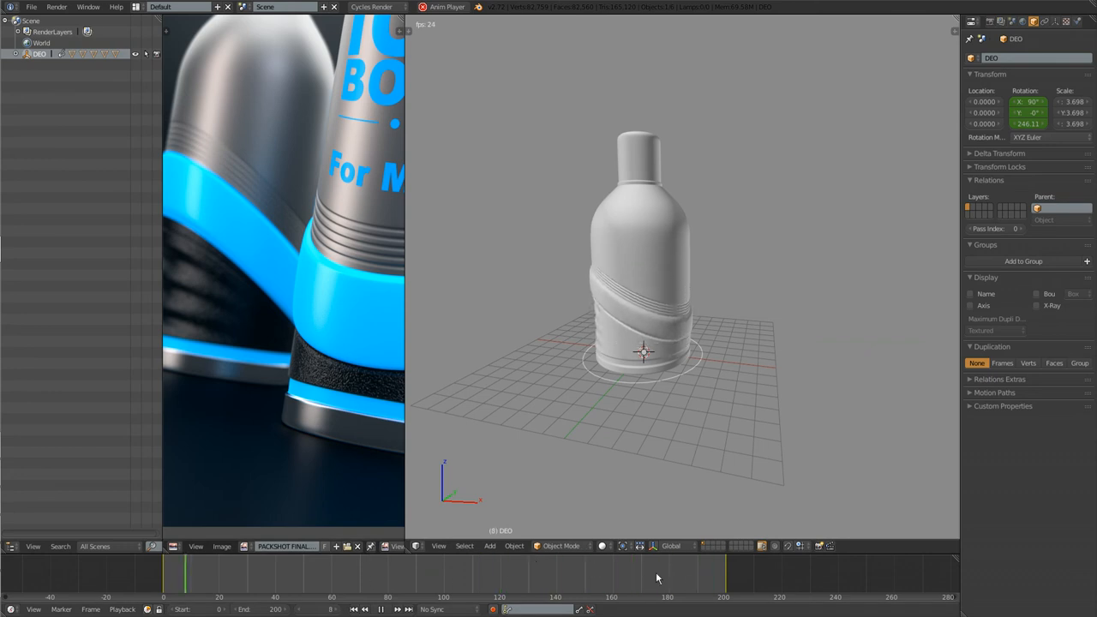
key(alt+a)
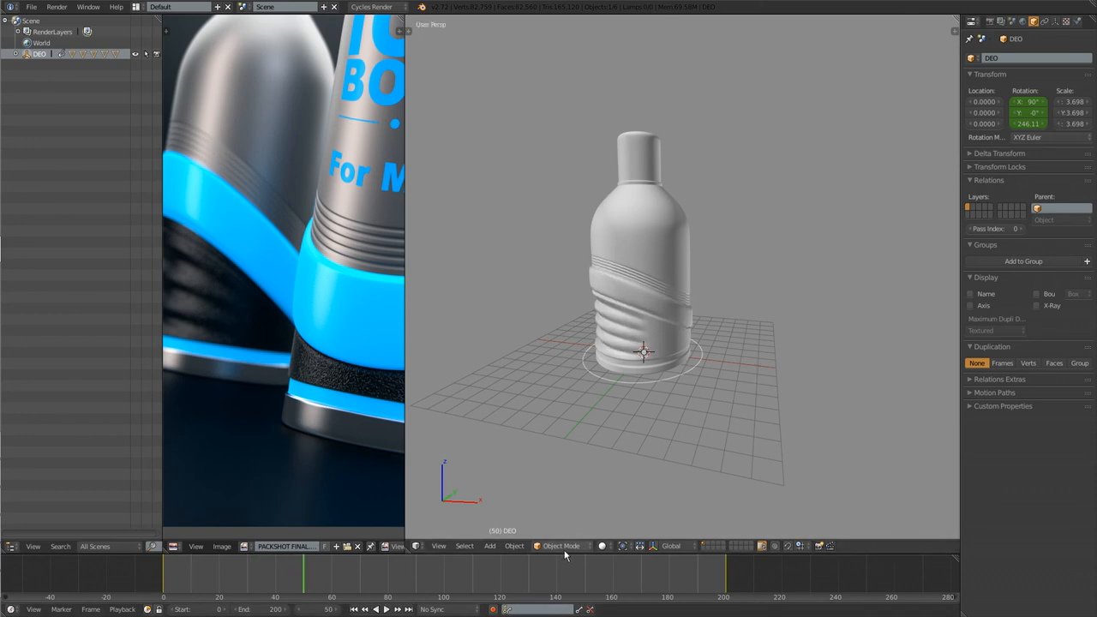
Enlarge the timeline area, switch it to the Graph Editor and expand DEO's Rotation channels
drag(566, 552, 566, 377)
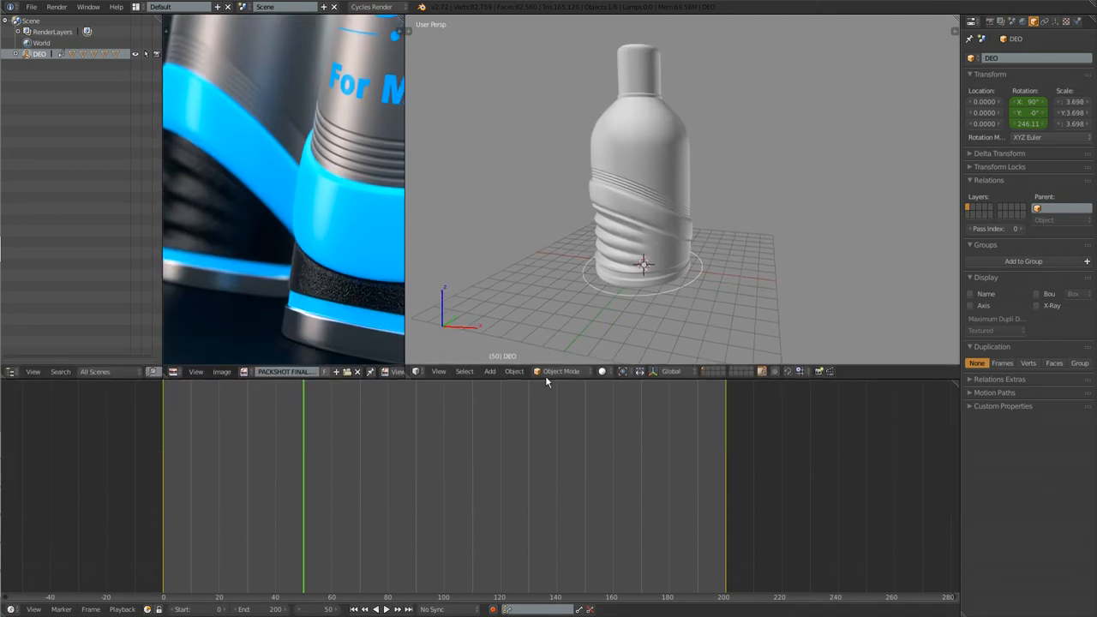
click(12, 609)
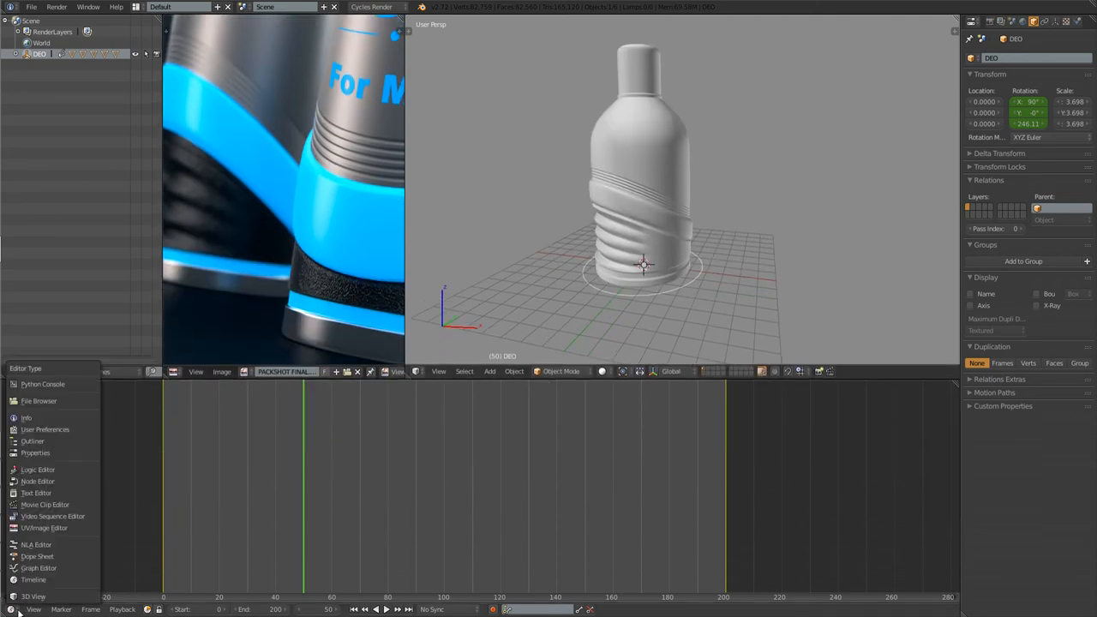
click(38, 567)
middle_drag(420, 499, 590, 526)
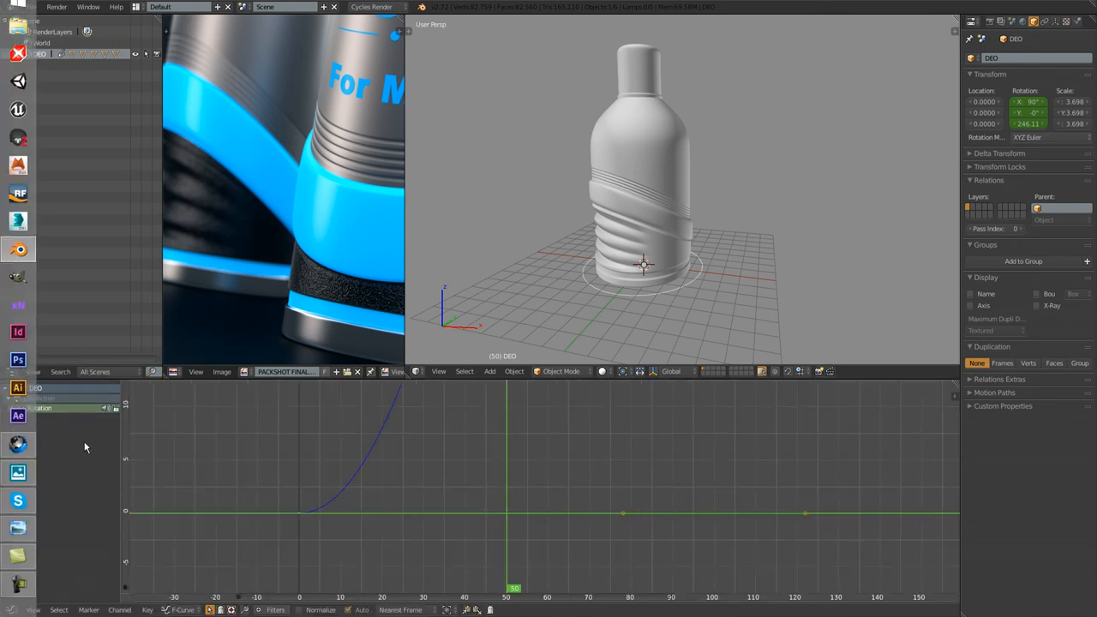
click(12, 409)
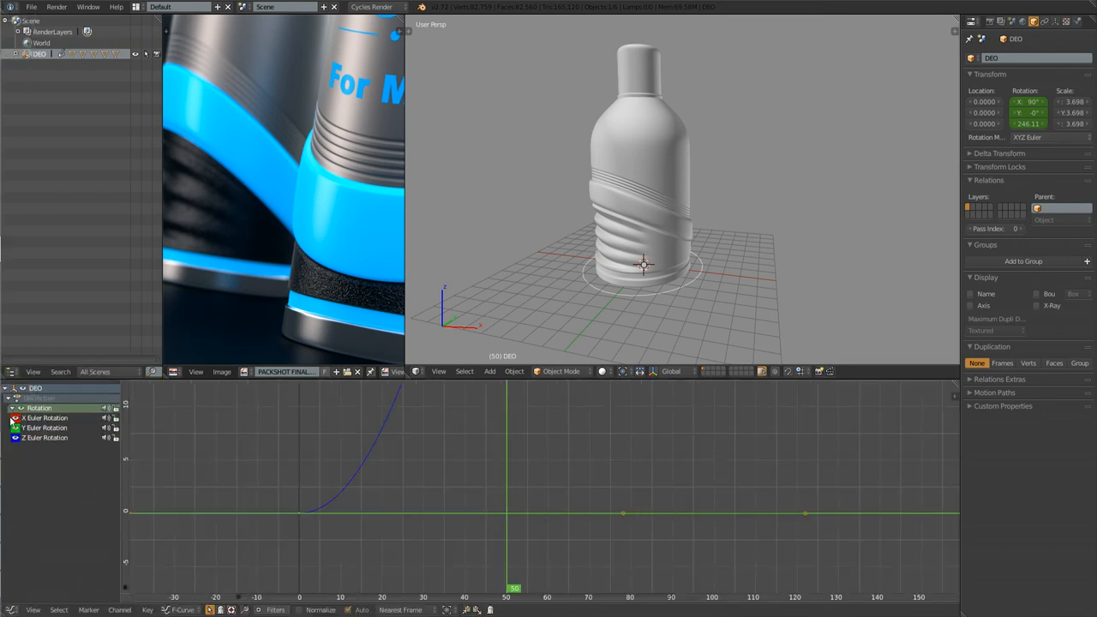
Isolate the Z Euler Rotation curve and select its keyframes at frames 0 and 200
middle_drag(412, 524, 441, 540)
right_click(331, 526)
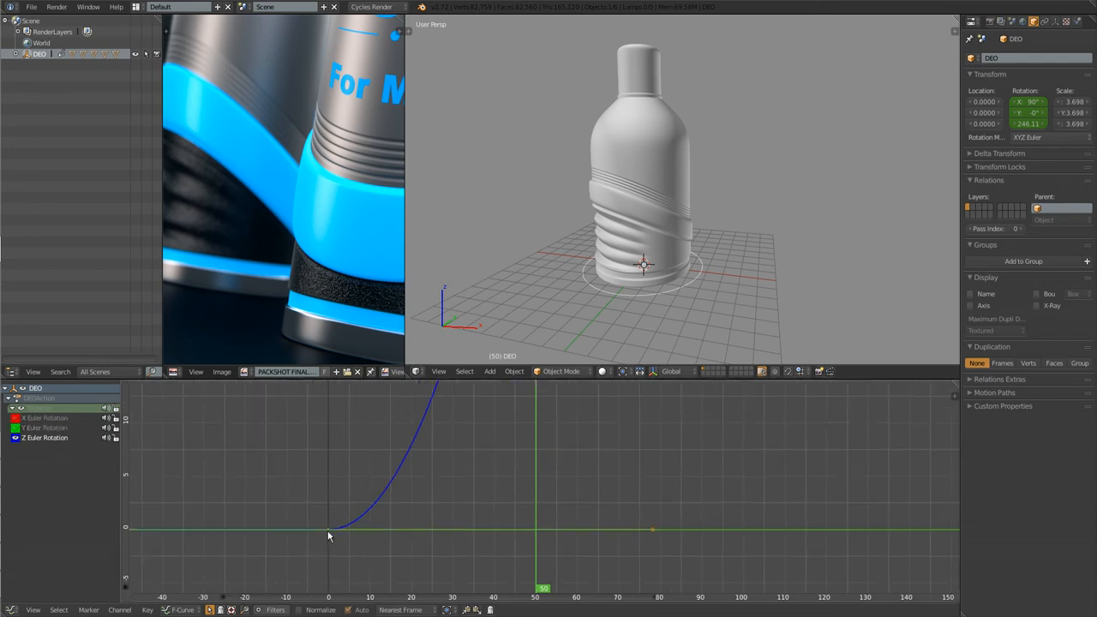
scroll(328, 533, up, 3)
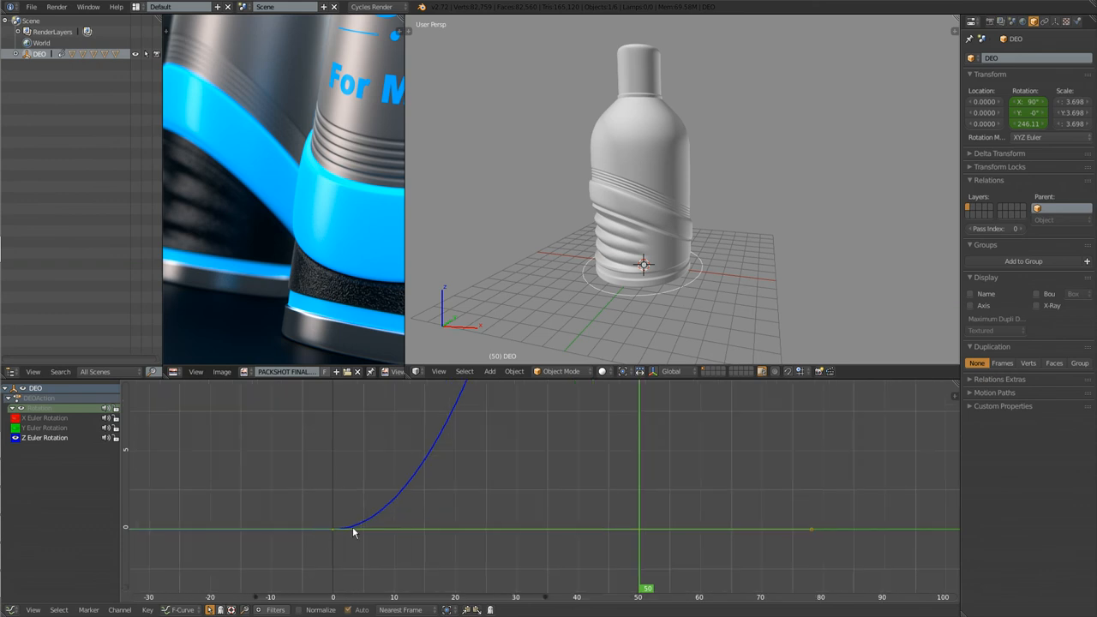
drag(351, 545, 334, 537)
middle_drag(418, 526, 308, 531)
middle_drag(633, 545, 207, 396)
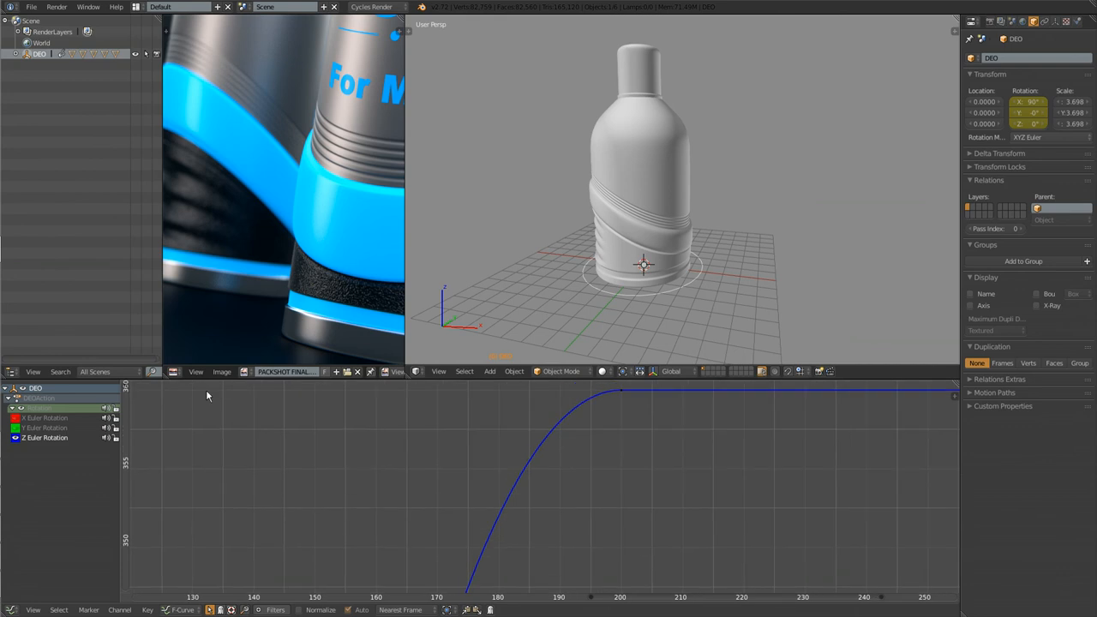
right_click(623, 392)
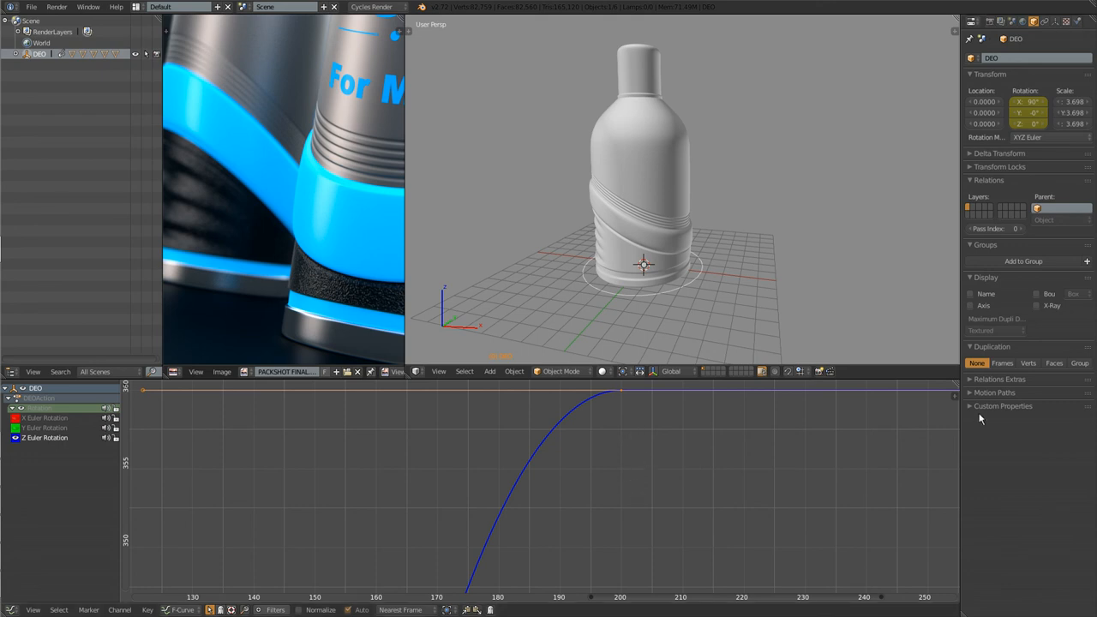
Show the Graph Editor's properties and change the selected keyframes' interpolation to Linear
key(n)
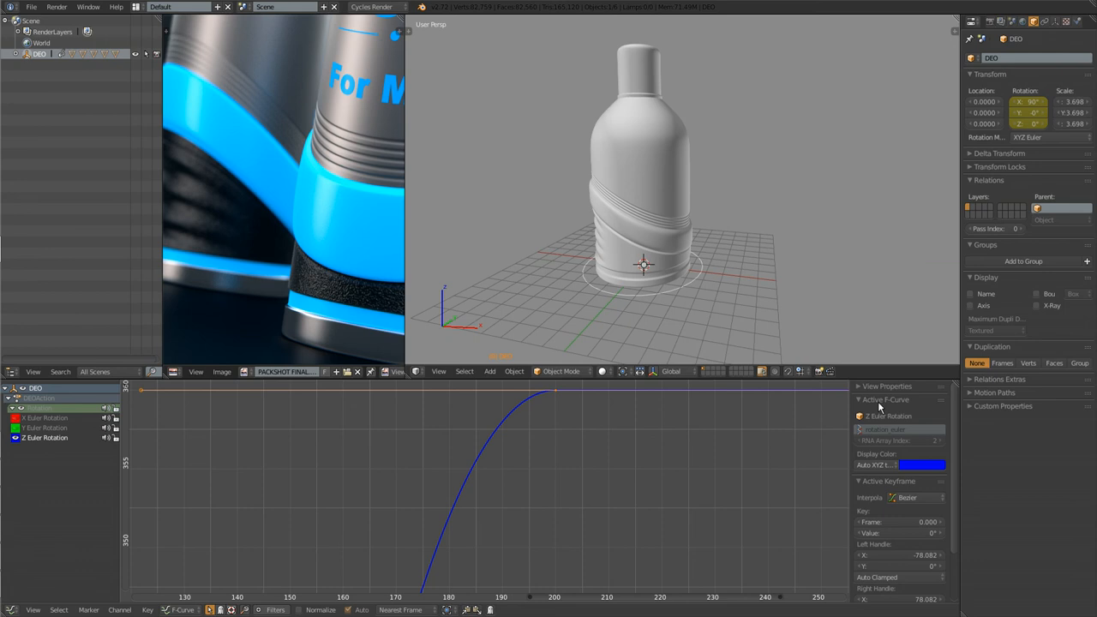
key(n)
key(n)
key(n)
key(n)
click(915, 497)
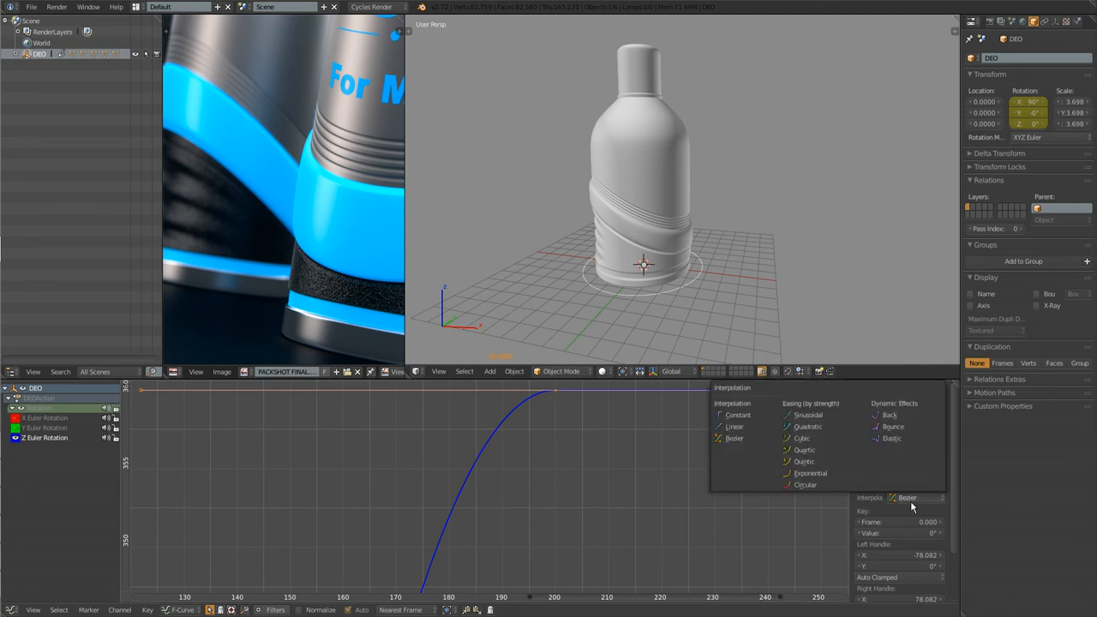
click(734, 426)
Play the animation to check that the bottle turns at constant speed with the linear curve
scroll(579, 450, down, 2)
scroll(586, 444, down, 1)
key(alt+a)
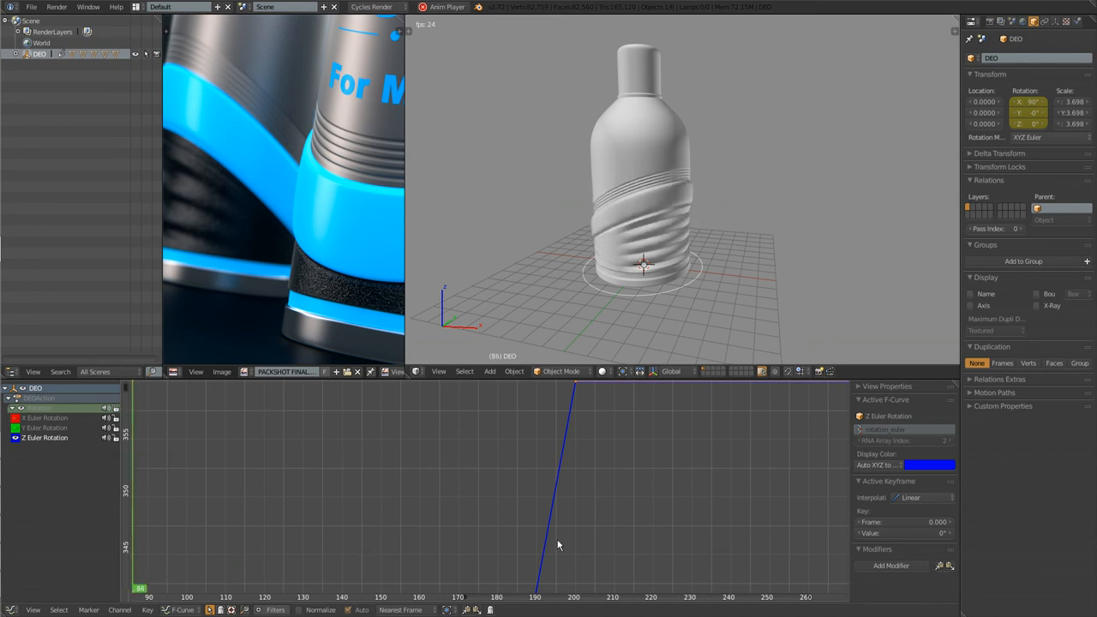
key(alt+a)
key(alt+a)
key(alt+a)
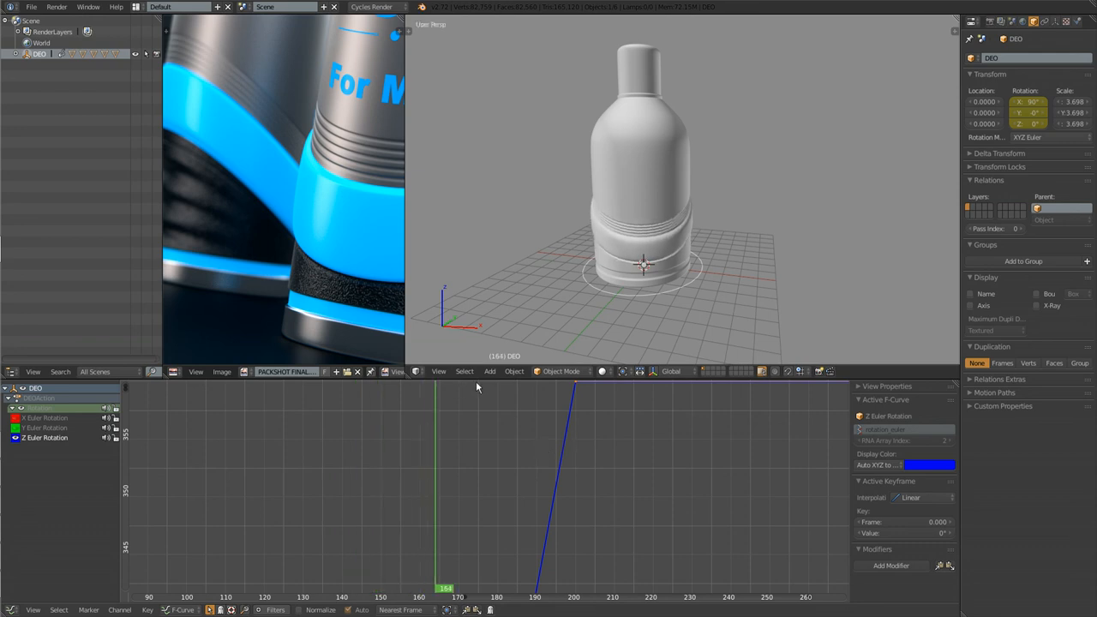
Shrink the Graph Editor to enlarge the 3D view, then reframe the bottle and play its rotation
drag(488, 379, 469, 591)
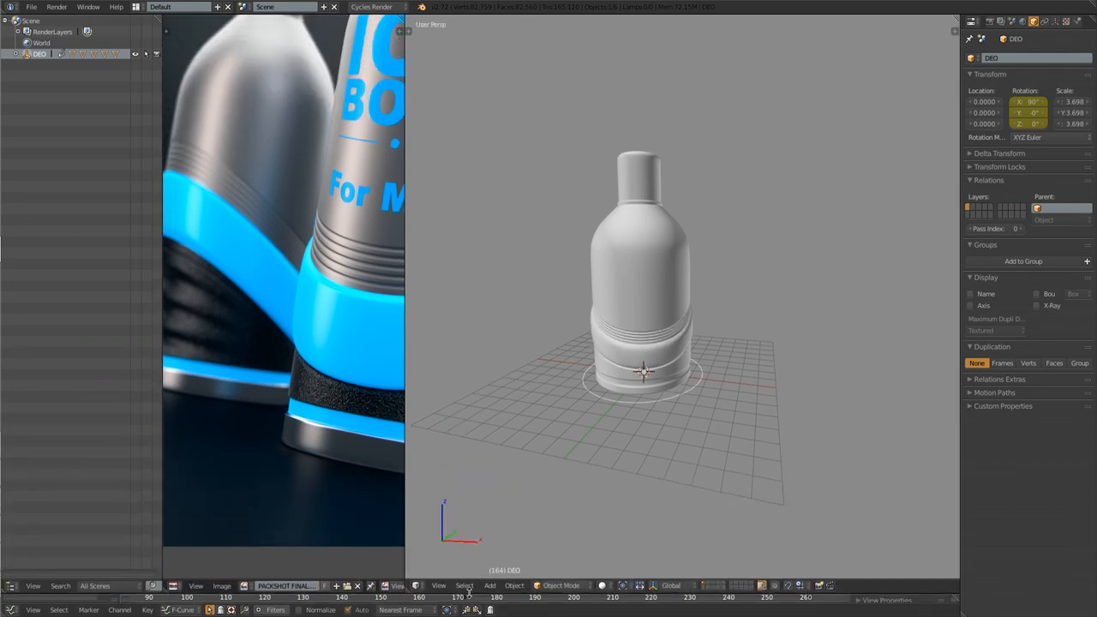
shift+middle_drag(658, 368, 658, 403)
scroll(652, 463, up, 1)
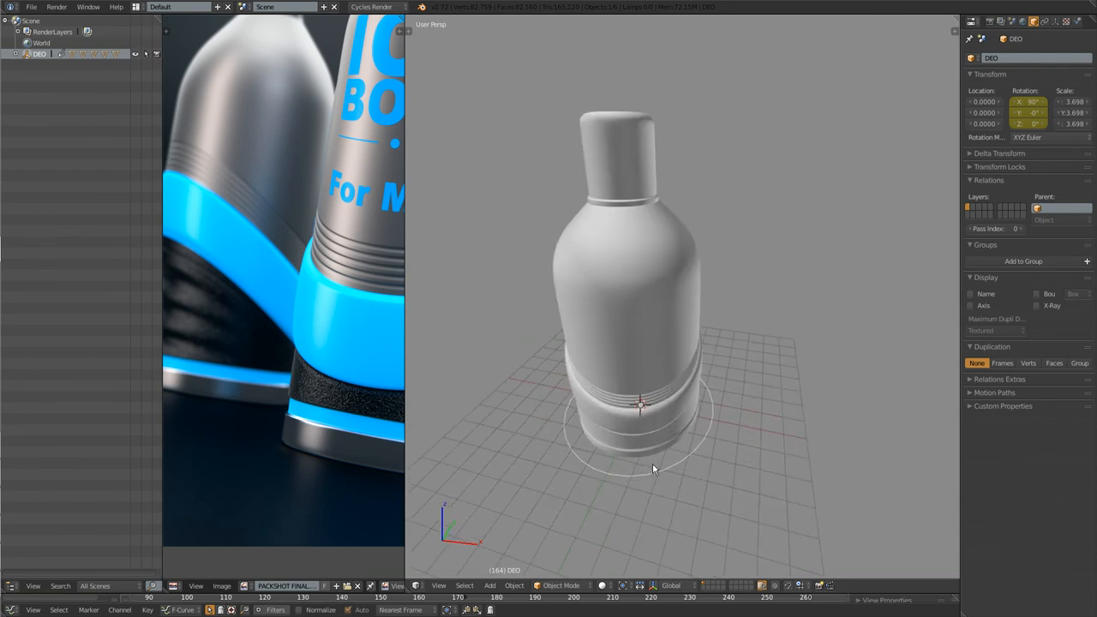
shift+middle_drag(653, 465, 674, 476)
key(alt+a)
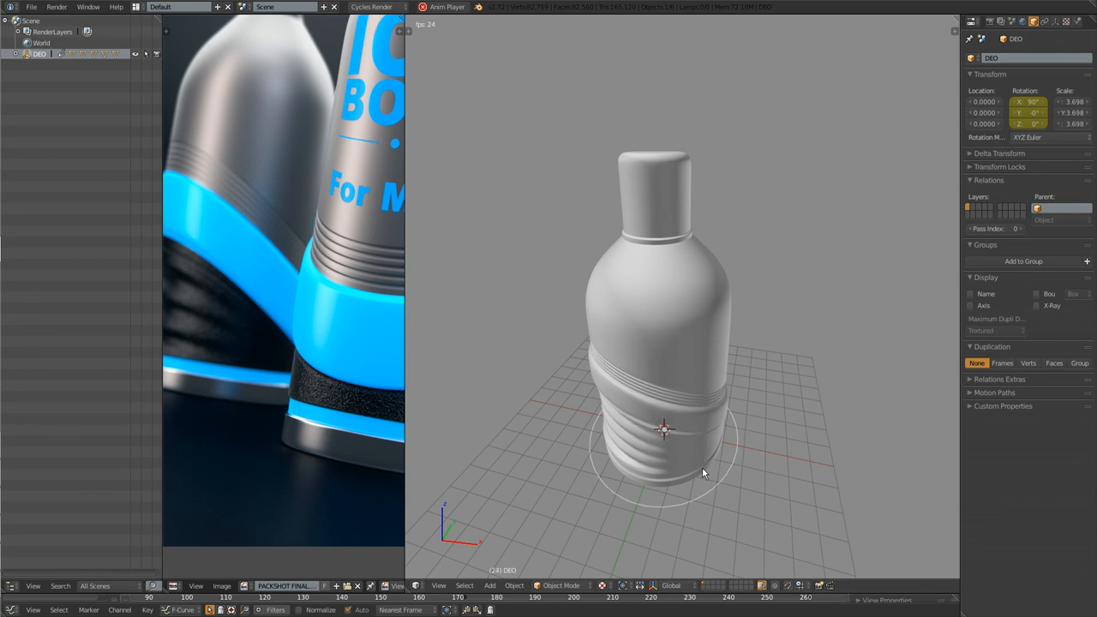
key(alt+a)
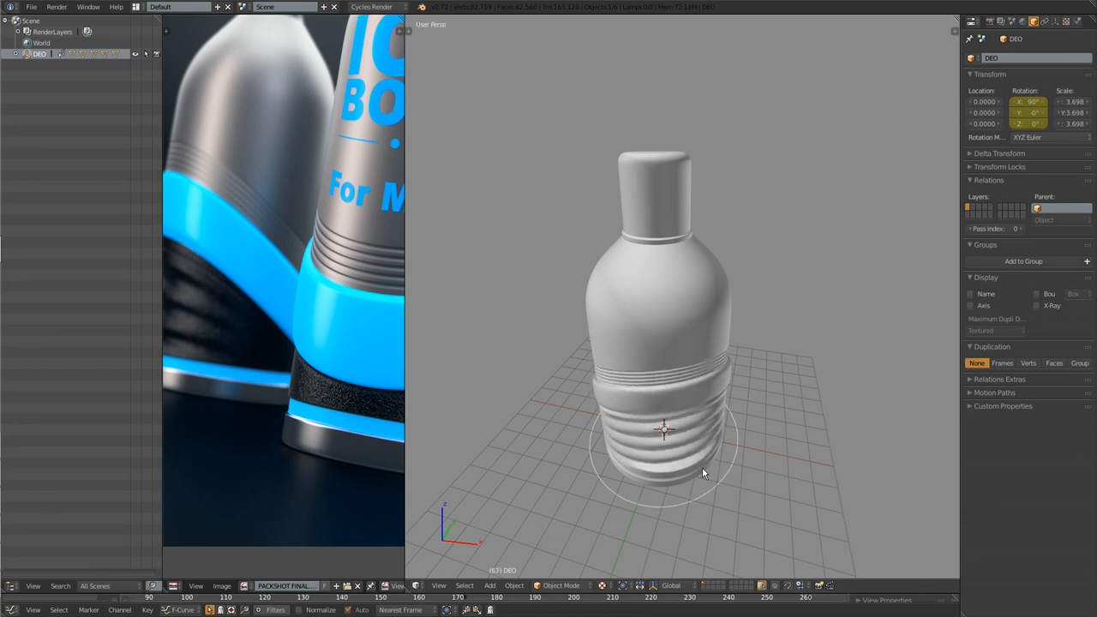
Examine the bottle's grooves and bands from several angles and distances, replaying the turntable for part of a turn
middle_drag(653, 461, 658, 360)
scroll(657, 409, up, 1)
scroll(660, 377, up, 2)
middle_drag(668, 384, 760, 389)
middle_drag(658, 405, 631, 434)
scroll(557, 418, down, 3)
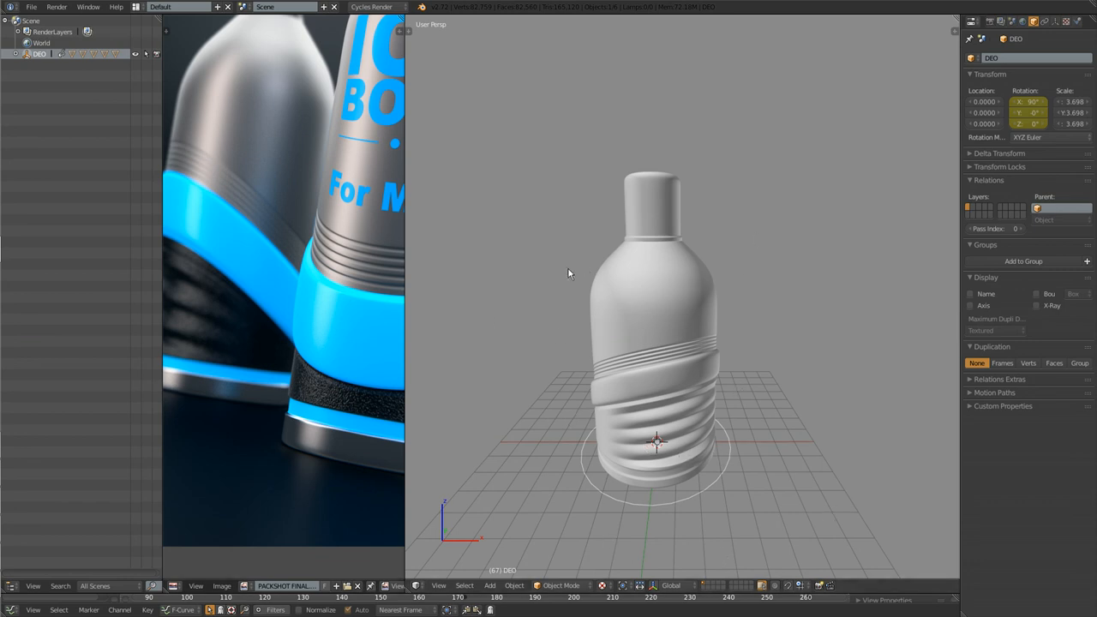
middle_drag(747, 420, 750, 431)
key(alt+a)
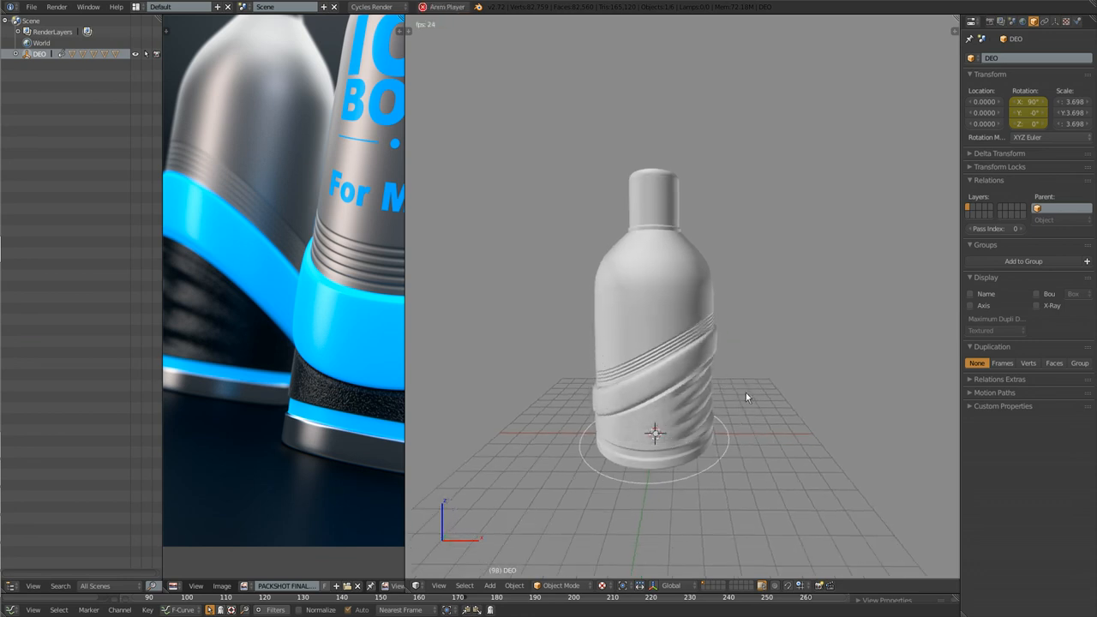
key(alt+a)
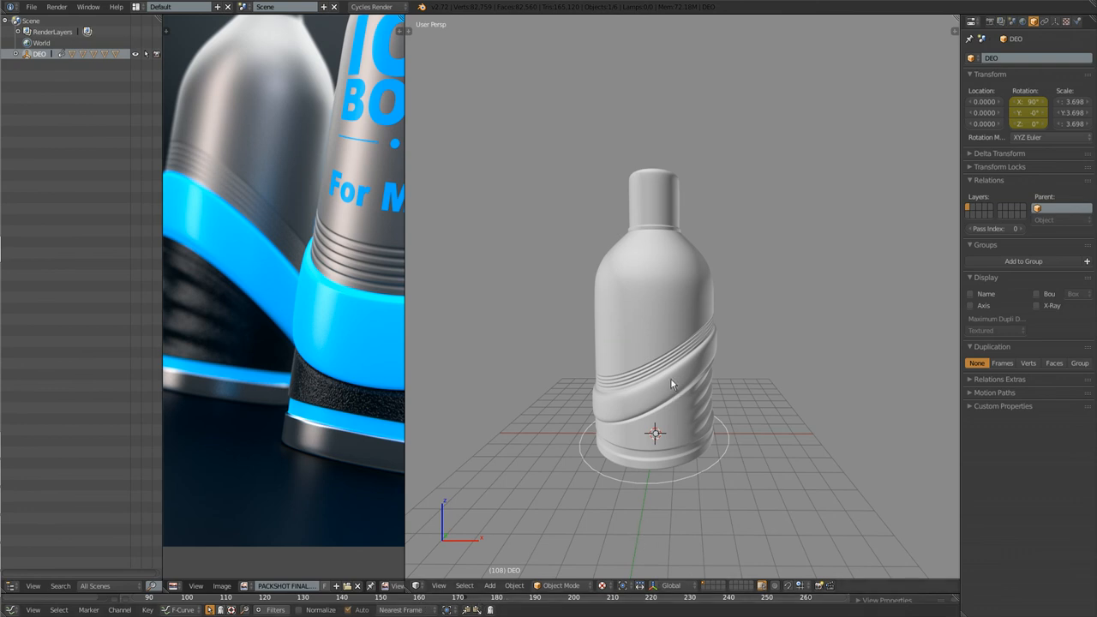
key(Left)
middle_drag(638, 377, 650, 400)
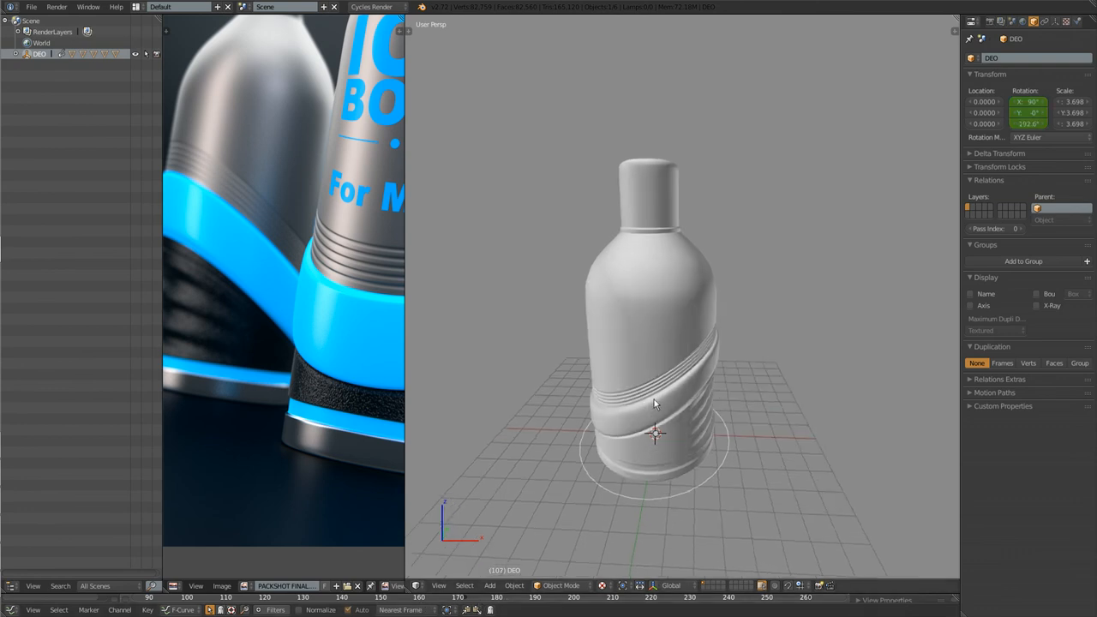